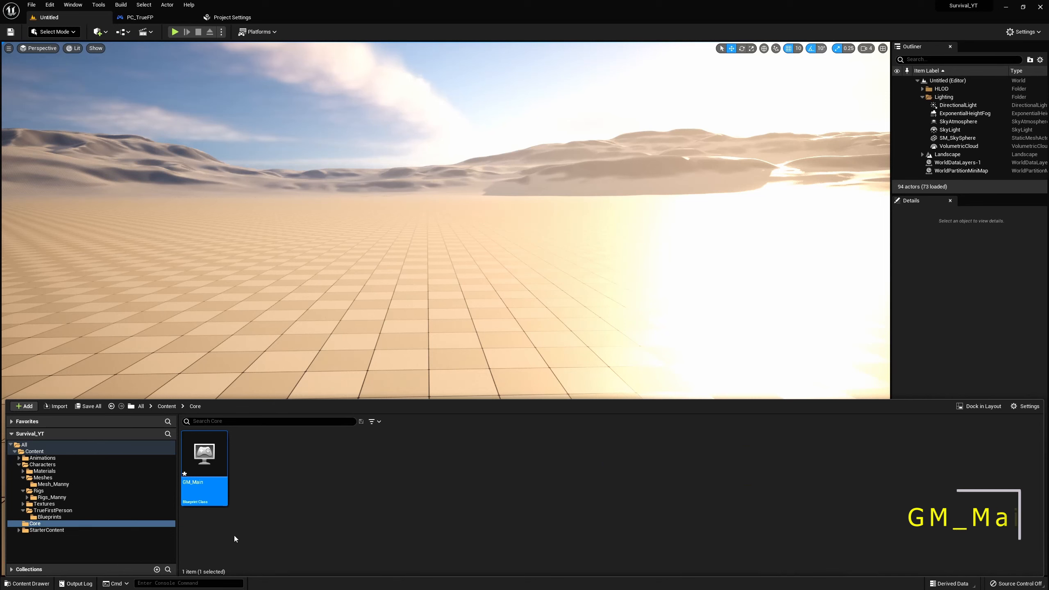
Step: Open the GM_Main game mode blueprint and dock its editor alongside the other tabs of the main window
{"action": "double_click", "coordinate": [205, 462]}
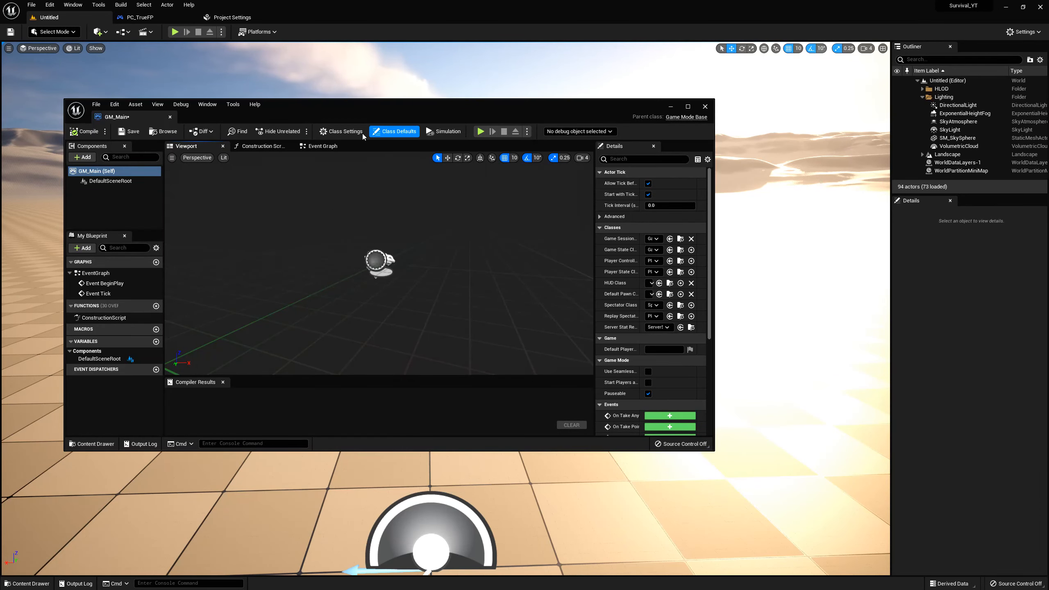
{"action": "left_click", "coordinate": [169, 117]}
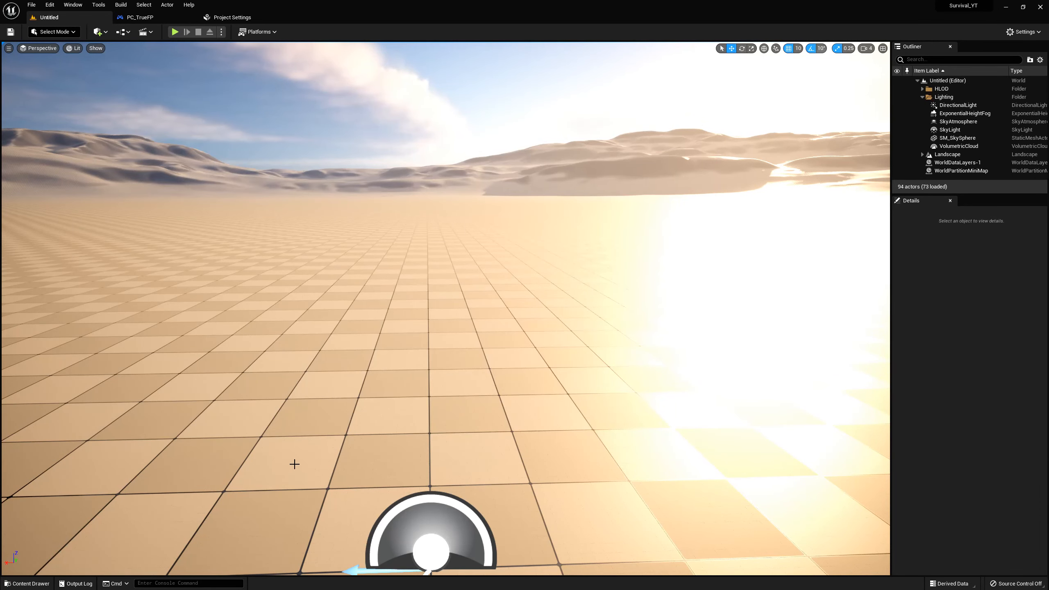
{"action": "key", "text": "ctrl+space"}
{"action": "double_click", "coordinate": [201, 459]}
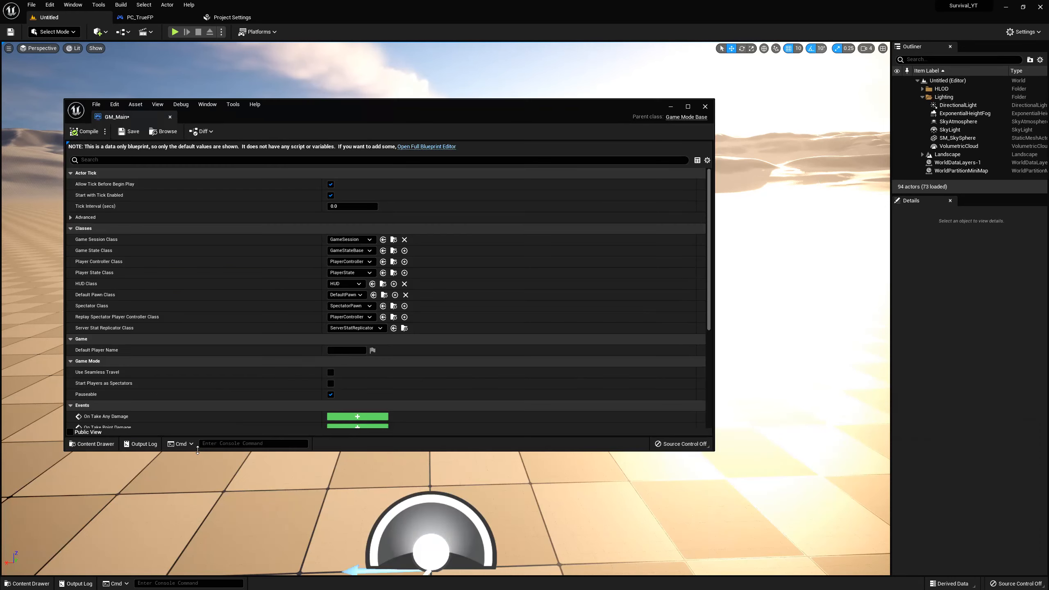
{"action": "left_click_drag", "start_coordinate": [144, 117], "coordinate": [223, 19]}
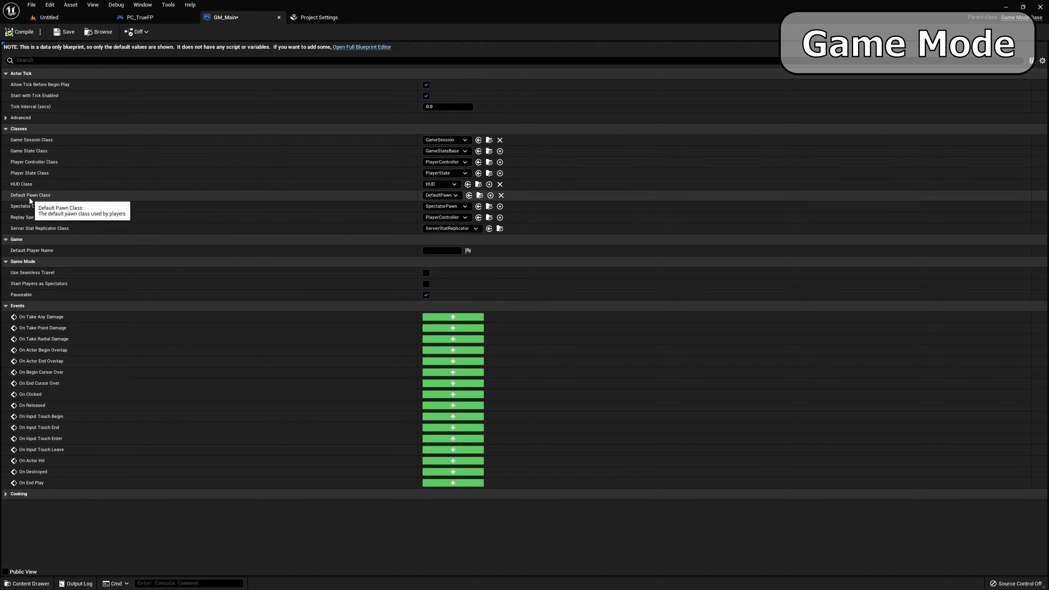
Step: Set GM_Main's Player Controller Class to PC_TrueFP and its Default Pawn Class to BP_TrueFP
{"action": "left_click", "coordinate": [437, 162]}
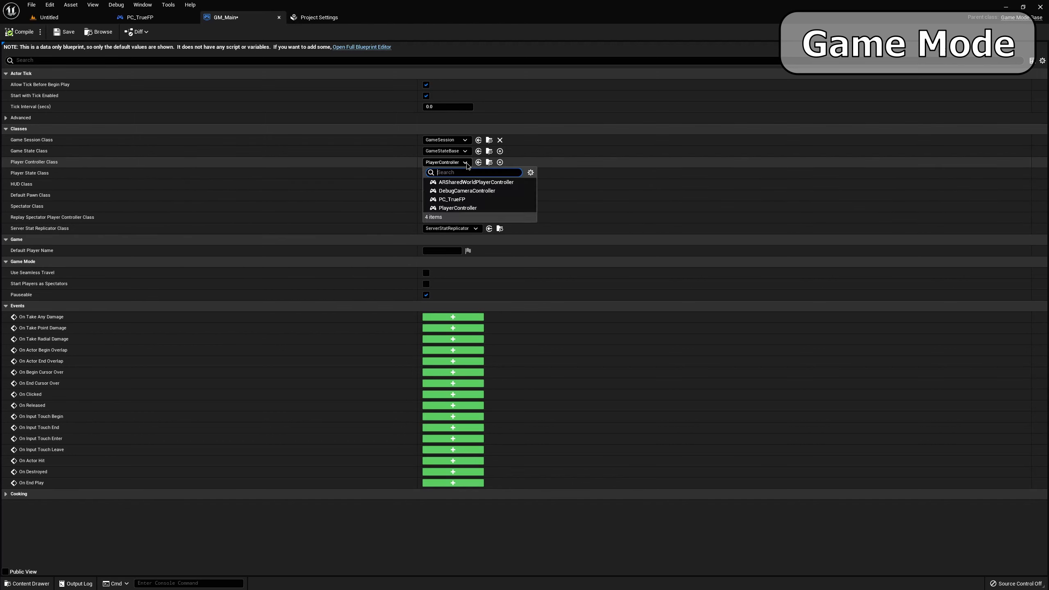
{"action": "left_click", "coordinate": [452, 199]}
Step: Set Save on Compile to Always for GM_Main and compile the blueprint
{"action": "left_click", "coordinate": [40, 32]}
{"action": "mouse_move", "coordinate": [64, 46]}
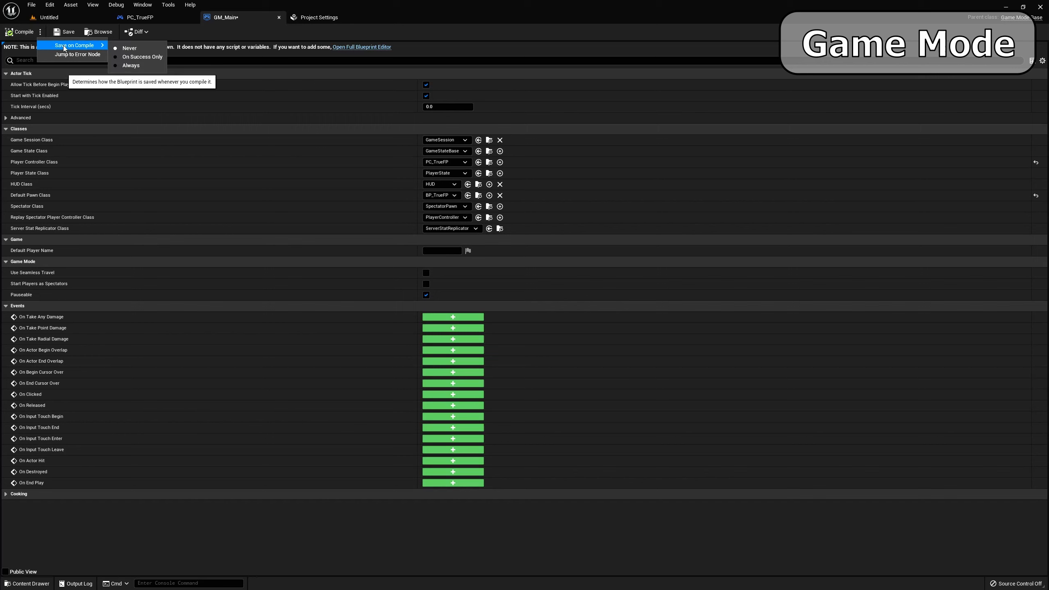
{"action": "left_click", "coordinate": [130, 66]}
{"action": "left_click", "coordinate": [21, 32]}
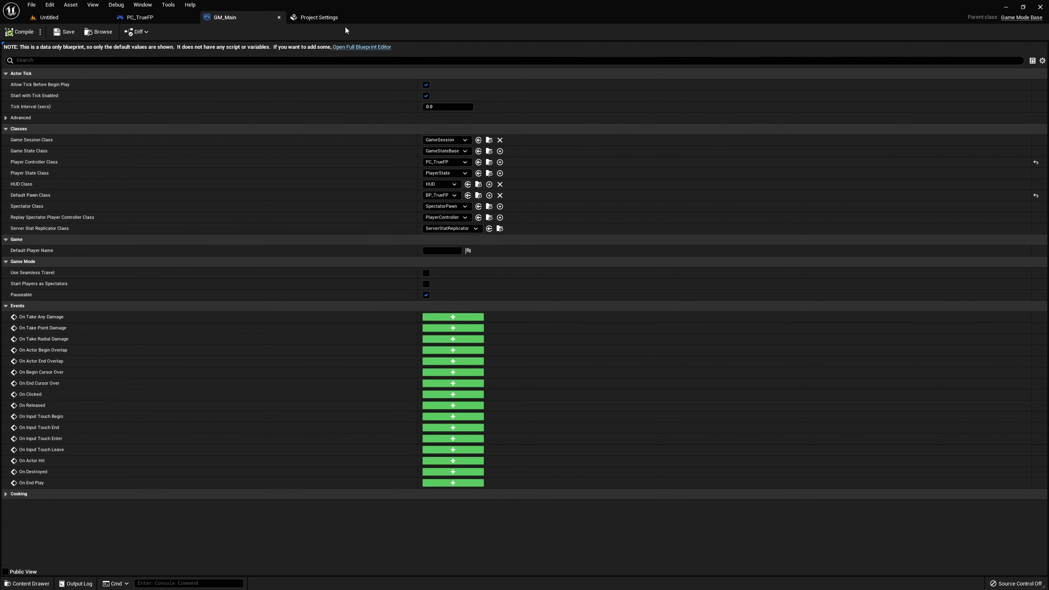
Step: Set the project's Default GameMode to GM_Main under Maps & Modes and close the project settings
{"action": "left_click", "coordinate": [334, 18]}
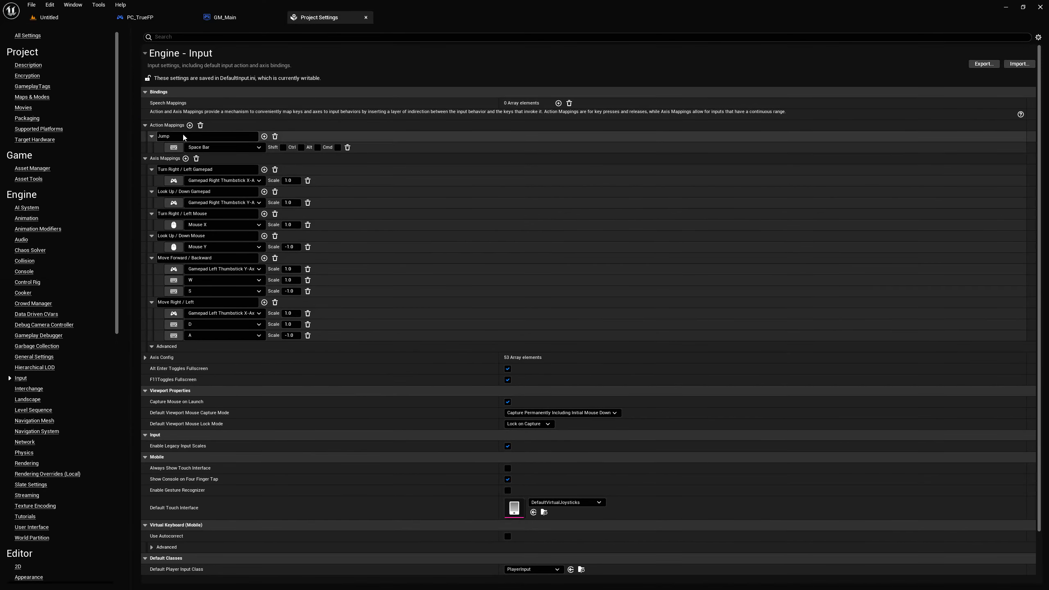
{"action": "left_click", "coordinate": [31, 97]}
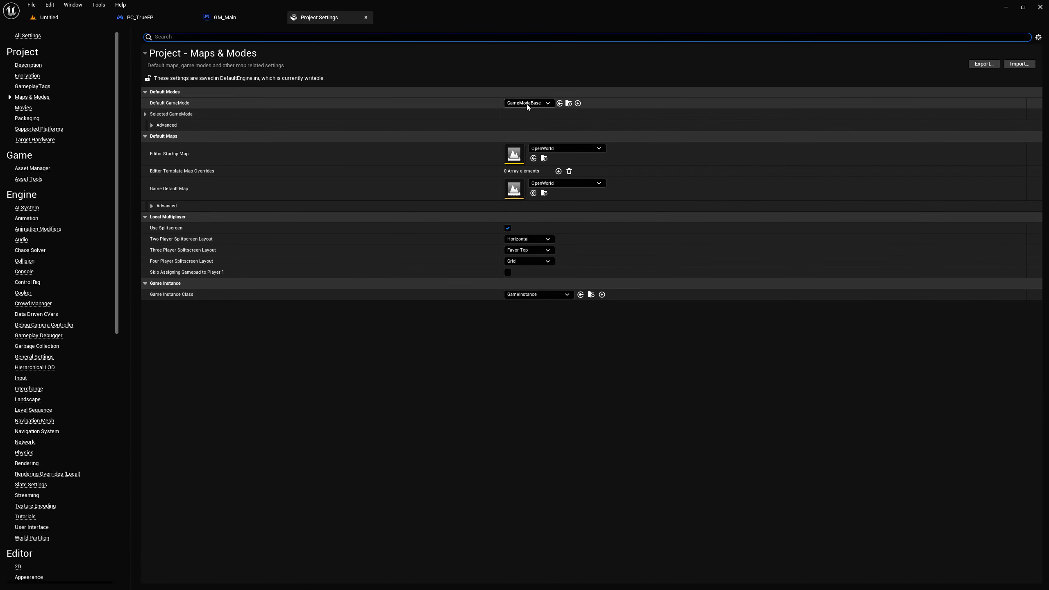
{"action": "left_click", "coordinate": [537, 104]}
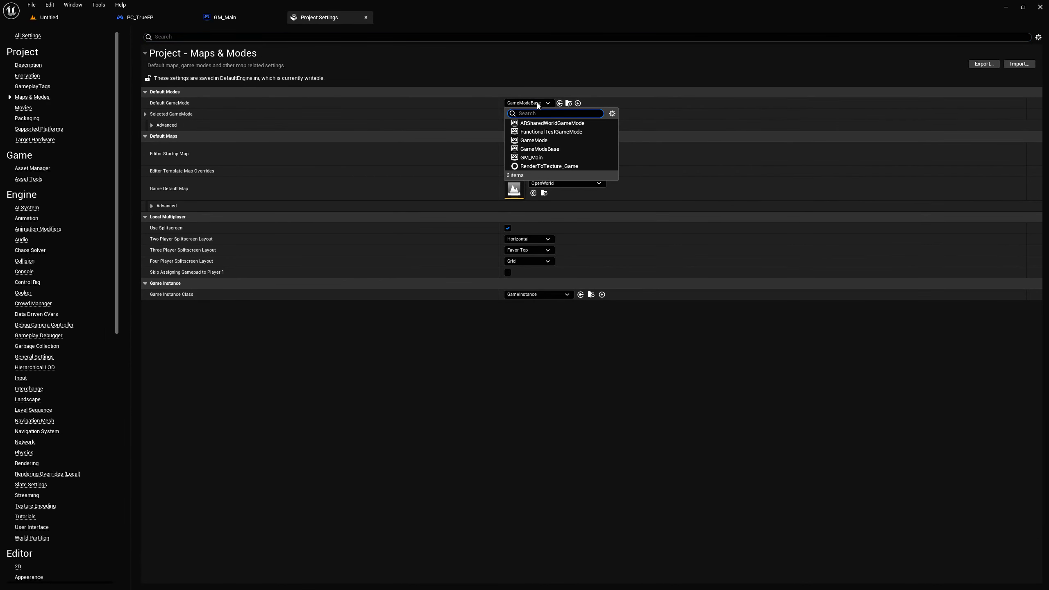
{"action": "left_click", "coordinate": [533, 157]}
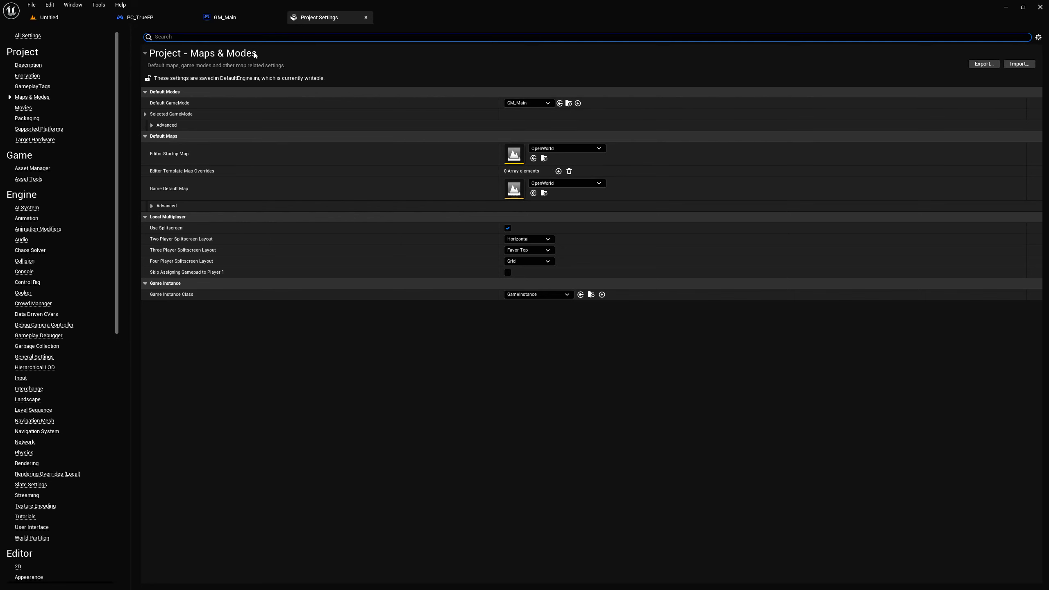
{"action": "left_click", "coordinate": [367, 17]}
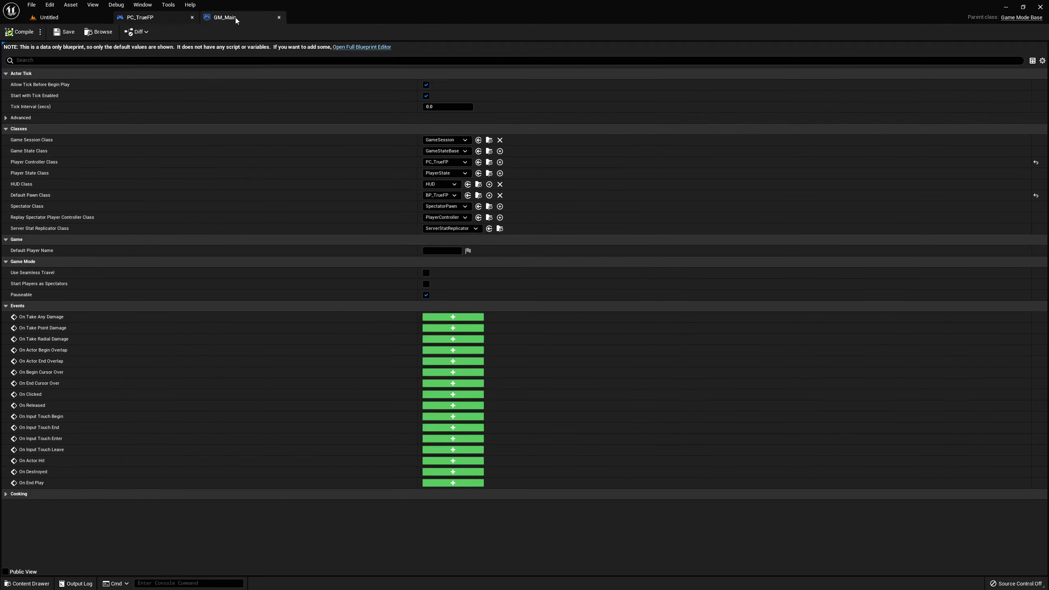
Step: Add a Player Start actor to the Untitled level
{"action": "left_click", "coordinate": [82, 16]}
{"action": "scroll", "coordinate": [496, 317], "scroll_direction": "down", "scroll_amount": 2}
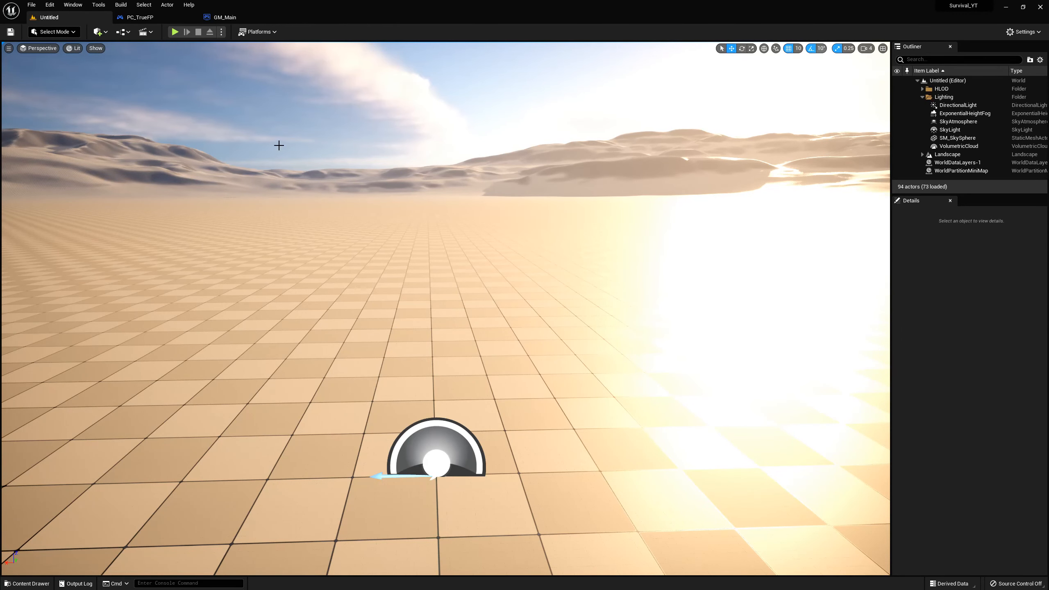
{"action": "left_click", "coordinate": [105, 32]}
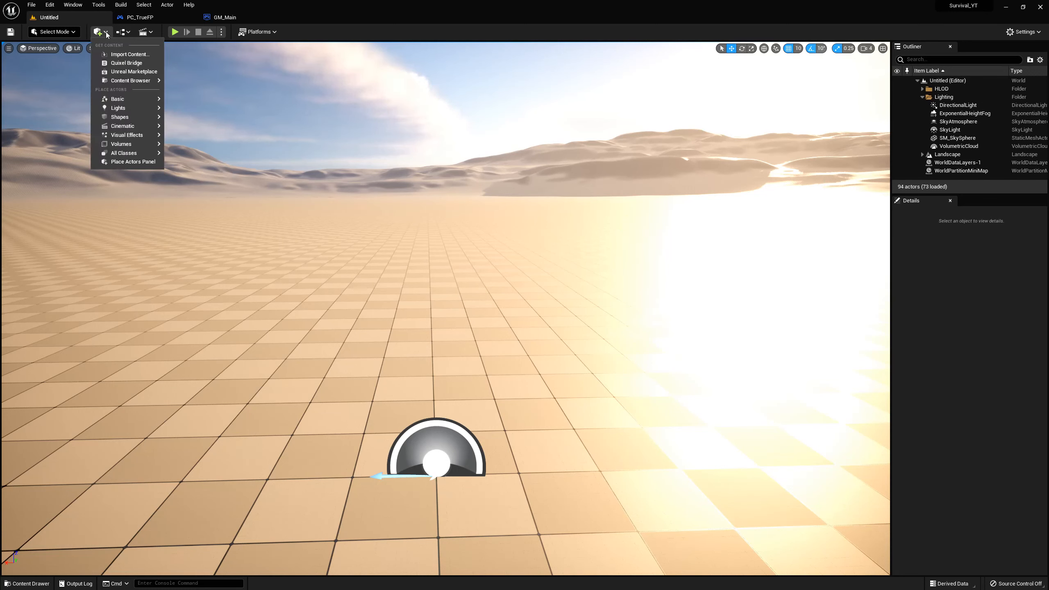
{"action": "mouse_move", "coordinate": [101, 103]}
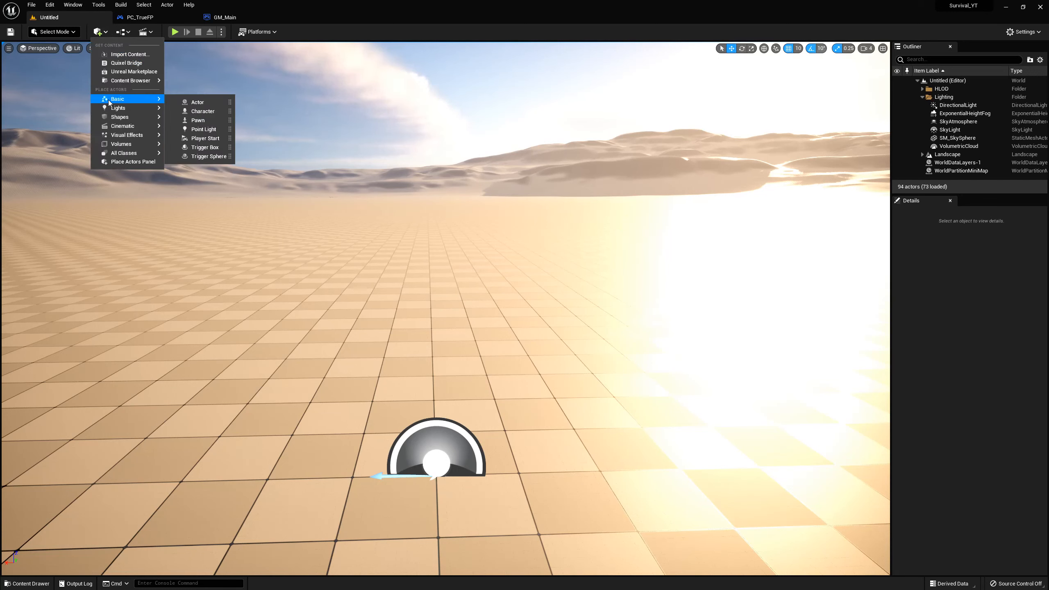
{"action": "left_click", "coordinate": [205, 138]}
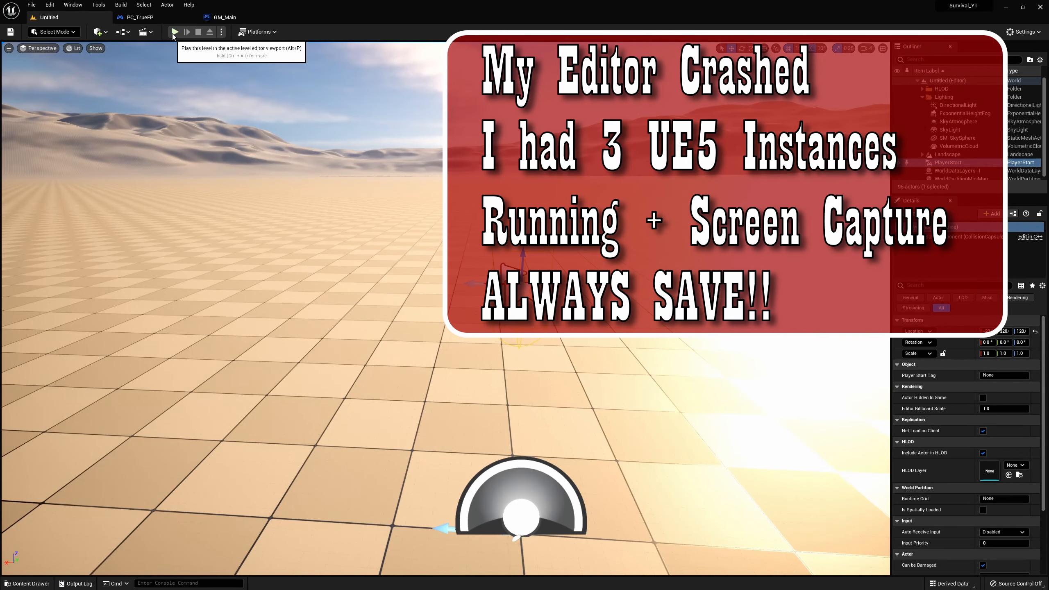
Step: Play-test the level in the editor viewport and stop the session
{"action": "left_click", "coordinate": [174, 33]}
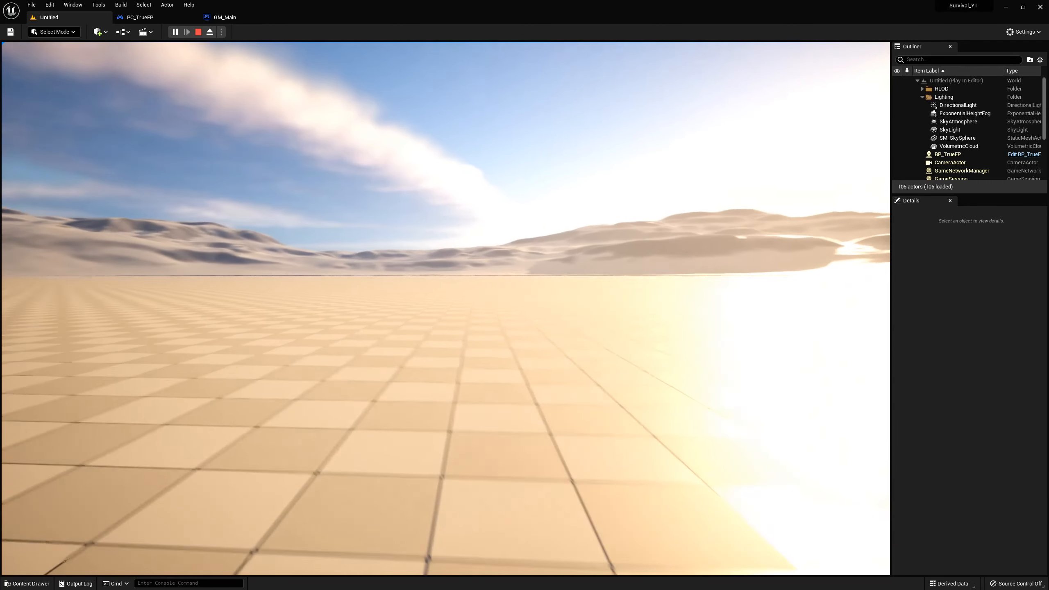
{"action": "key", "text": "Escape"}
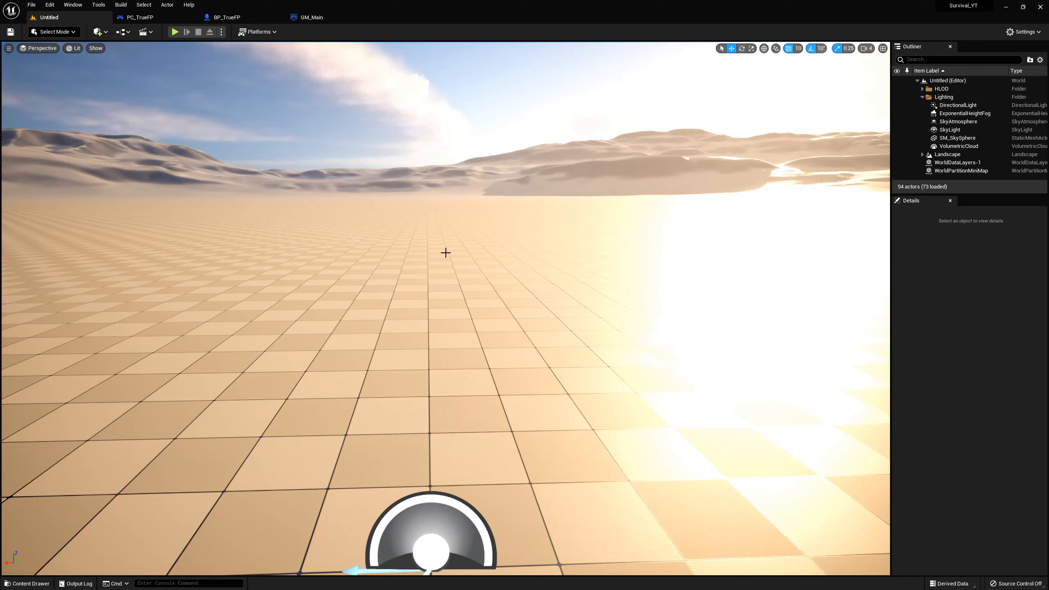
Step: Examine the FollowCamera's placement on the character's head in BP_TrueFP, using the perspective and front views
{"action": "left_click", "coordinate": [241, 20]}
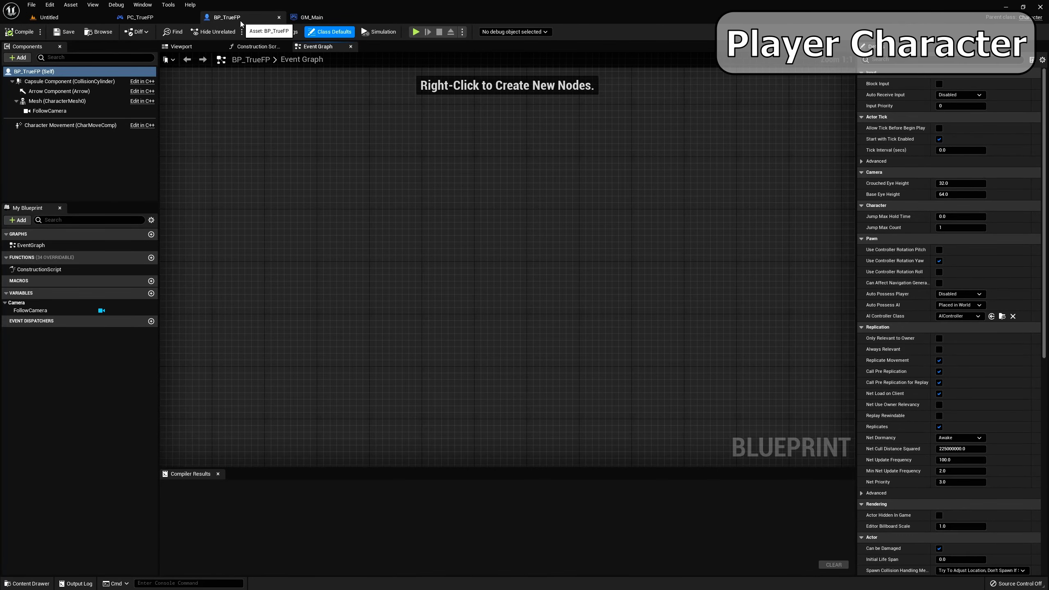
{"action": "left_click", "coordinate": [44, 111]}
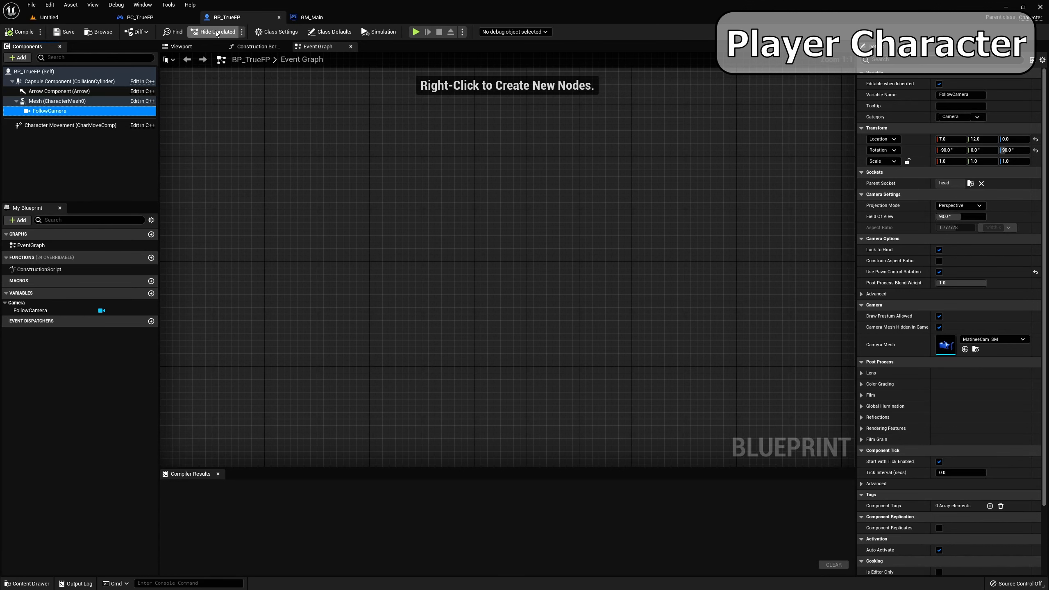
{"action": "left_click", "coordinate": [182, 46]}
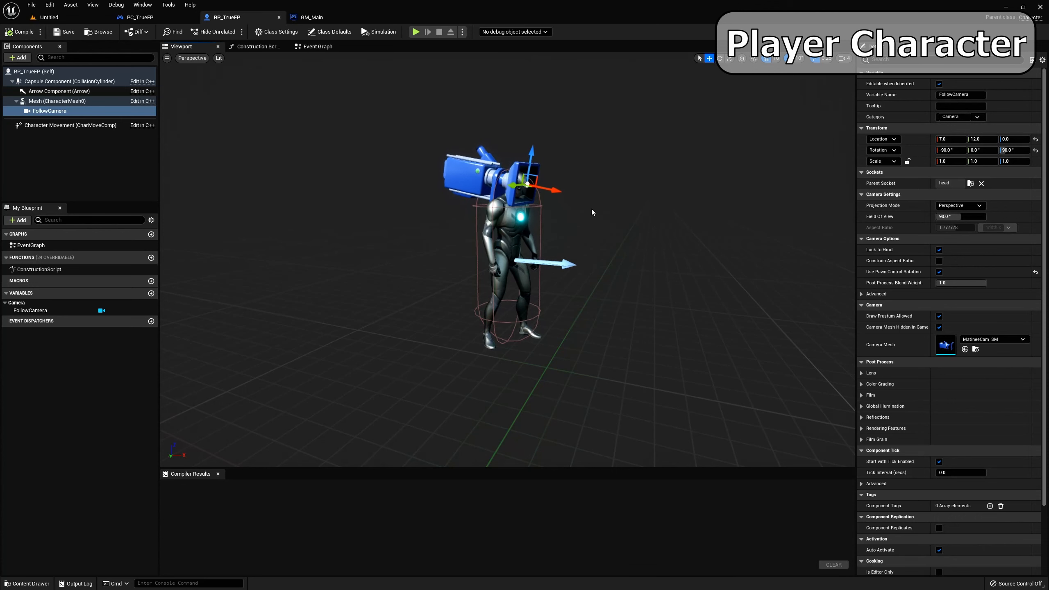
{"action": "right_click_drag", "start_coordinate": [656, 228], "coordinate": [639, 227]}
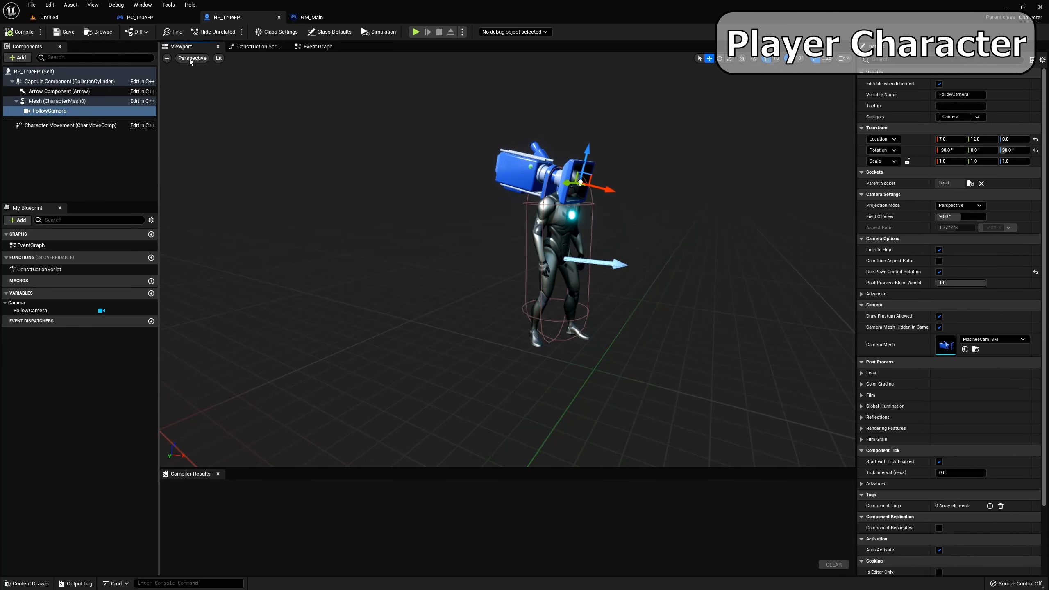
{"action": "left_click", "coordinate": [169, 59]}
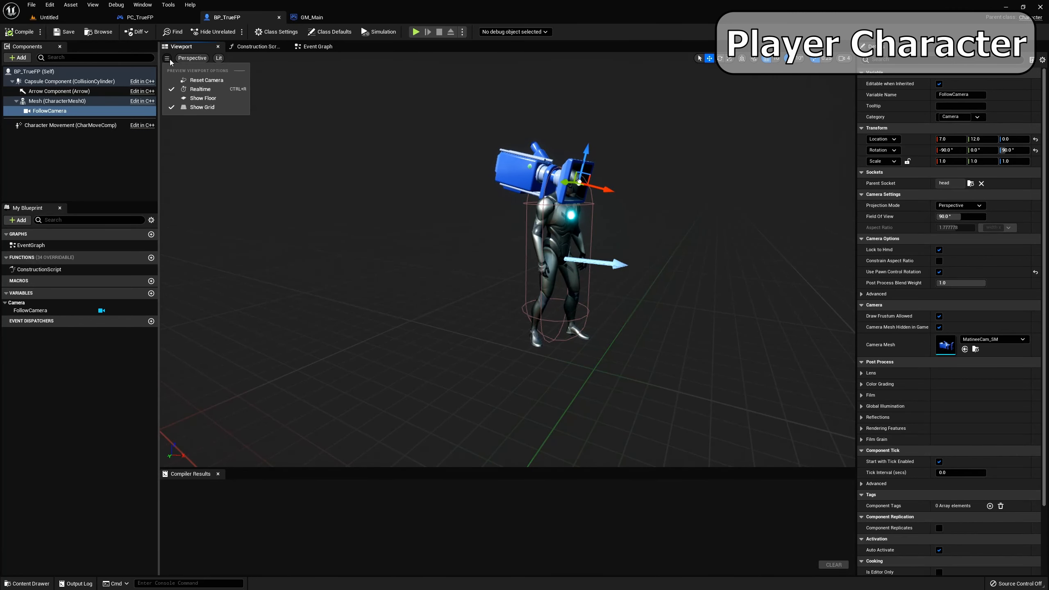
{"action": "left_click", "coordinate": [180, 59]}
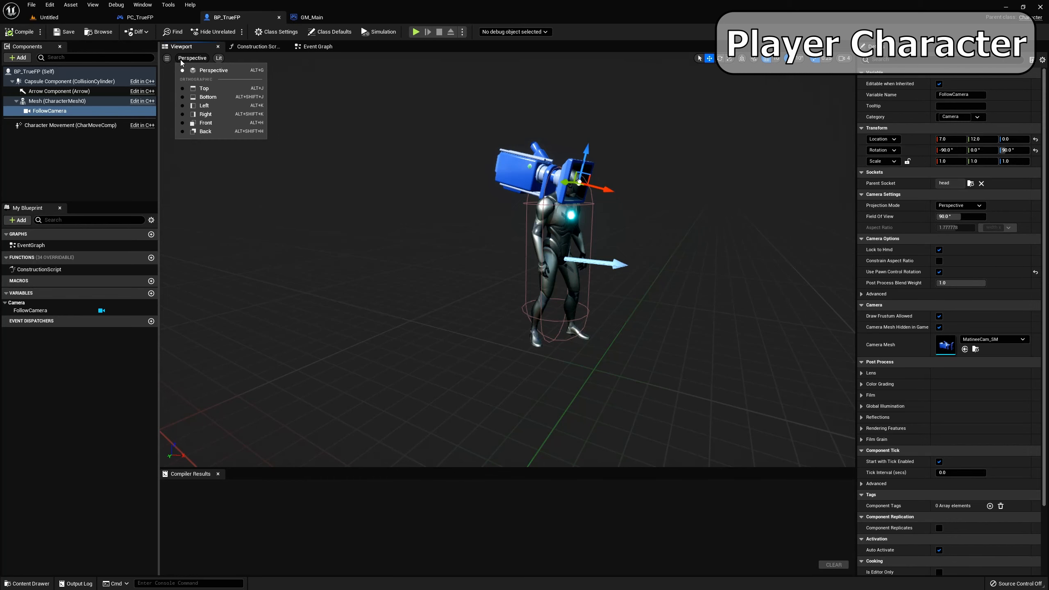
{"action": "left_click", "coordinate": [206, 123]}
{"action": "scroll", "coordinate": [572, 236], "scroll_direction": "up", "scroll_amount": 8}
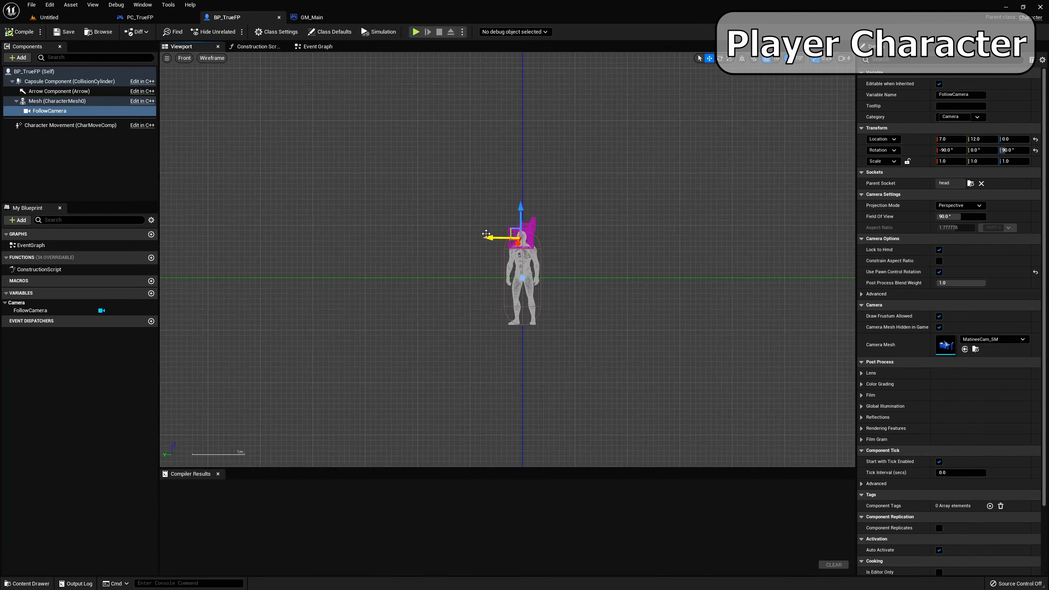
{"action": "scroll", "coordinate": [539, 238], "scroll_direction": "up", "scroll_amount": 1}
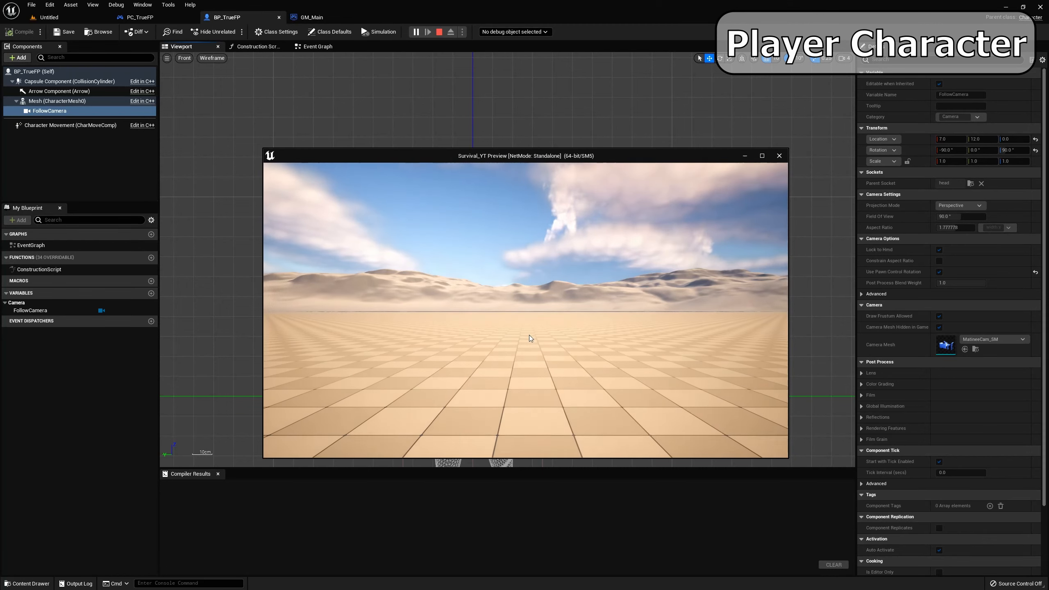
Step: Test the first-person camera in the preview by looking down at the character's body, and stop the session
{"action": "left_click", "coordinate": [543, 291]}
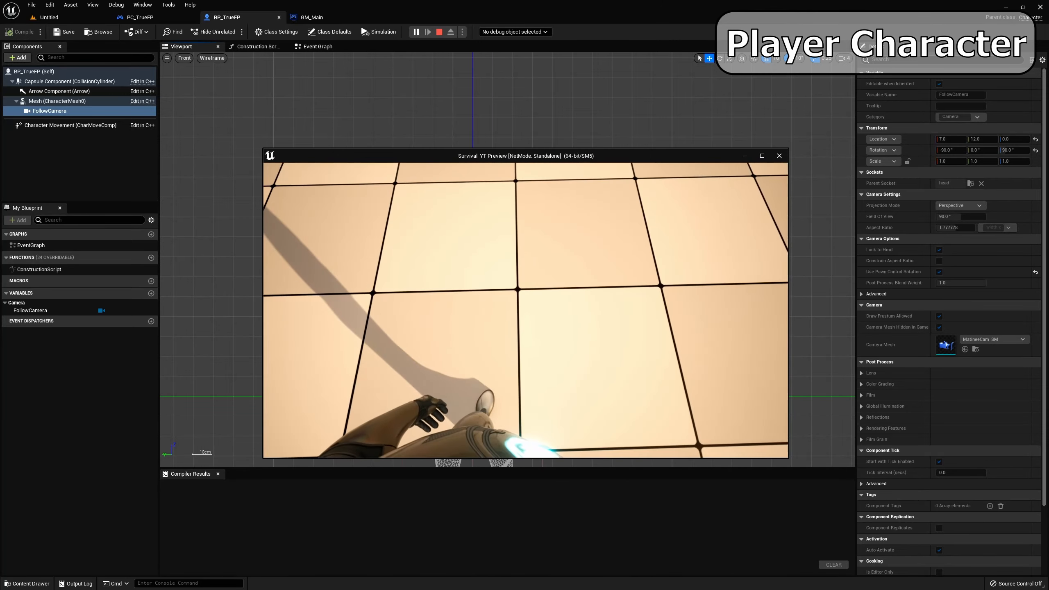
{"action": "key", "text": "Escape"}
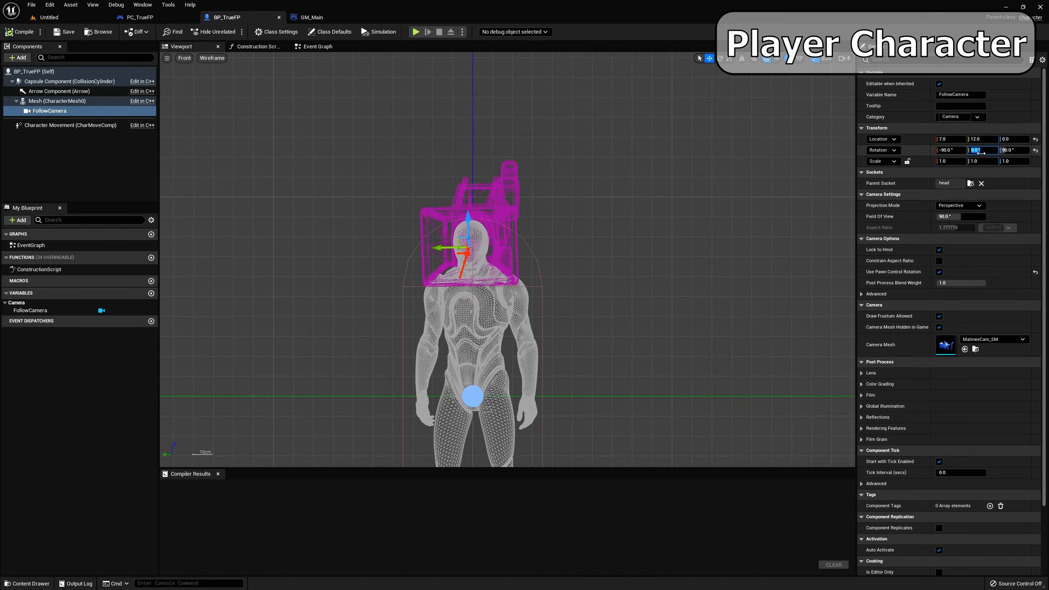
Step: Set the FollowCamera's Y rotation to -5° and return the blueprint viewport to the perspective view
{"action": "left_click", "coordinate": [981, 150]}
{"action": "type", "text": "-5"}
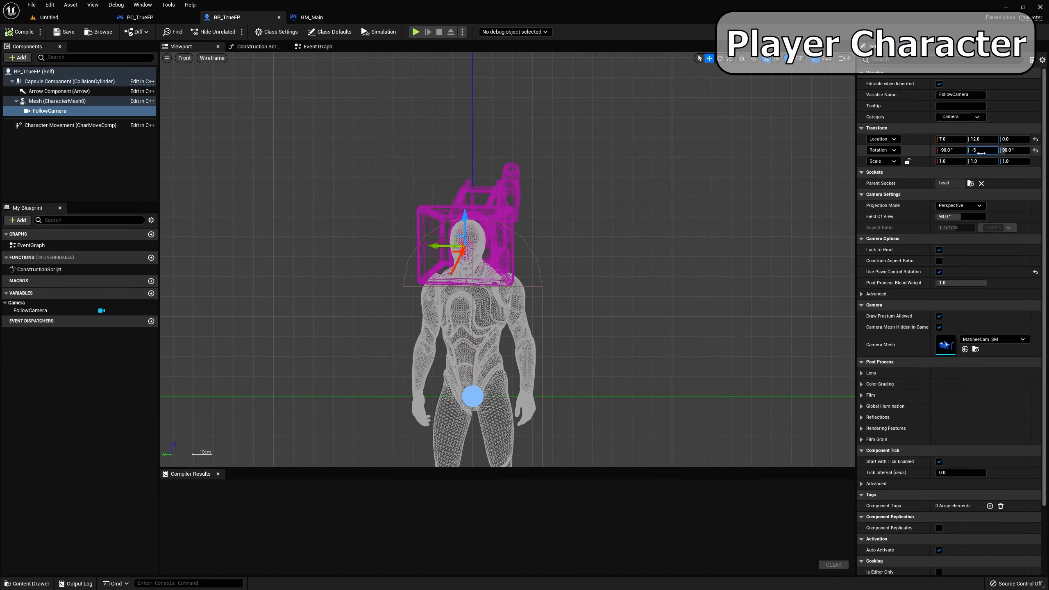
{"action": "key", "text": "Return"}
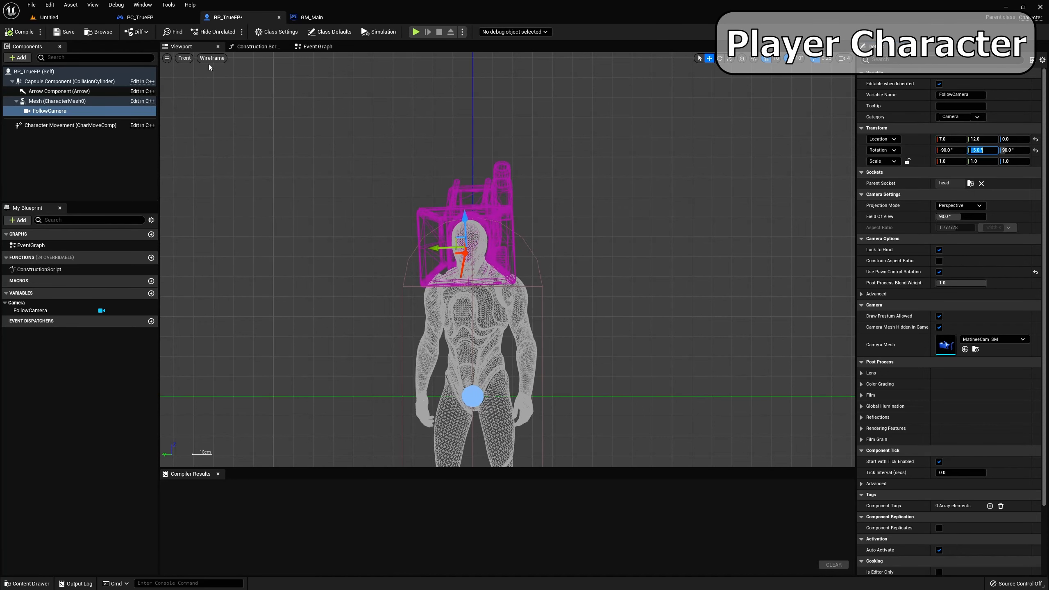
{"action": "left_click", "coordinate": [184, 58]}
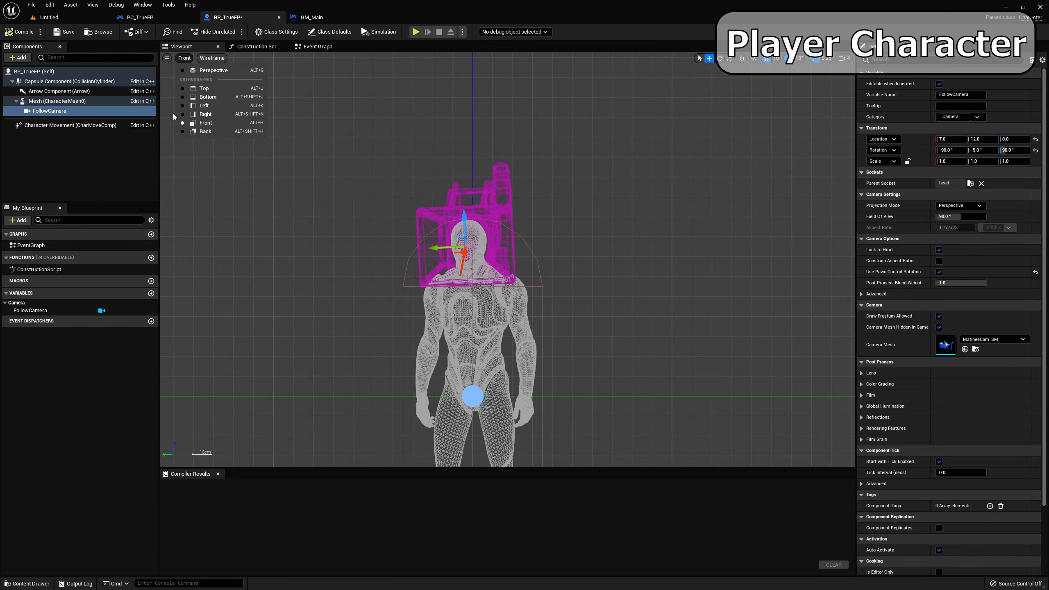
{"action": "left_click", "coordinate": [212, 70]}
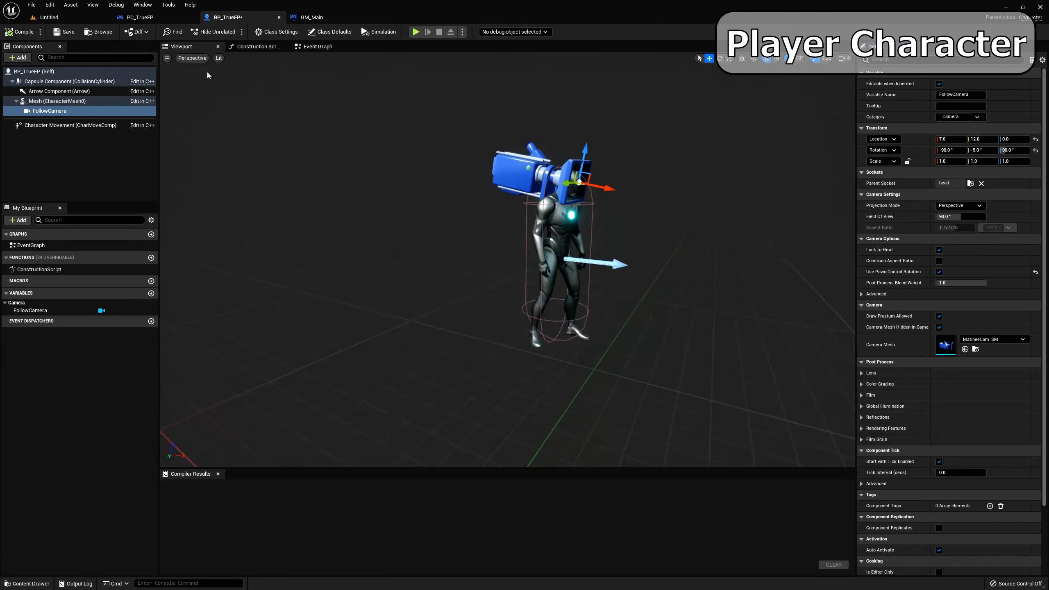
Step: Play-test the level by walking the character forward with the adjusted first-person camera, and stop the session
{"action": "left_click", "coordinate": [416, 32]}
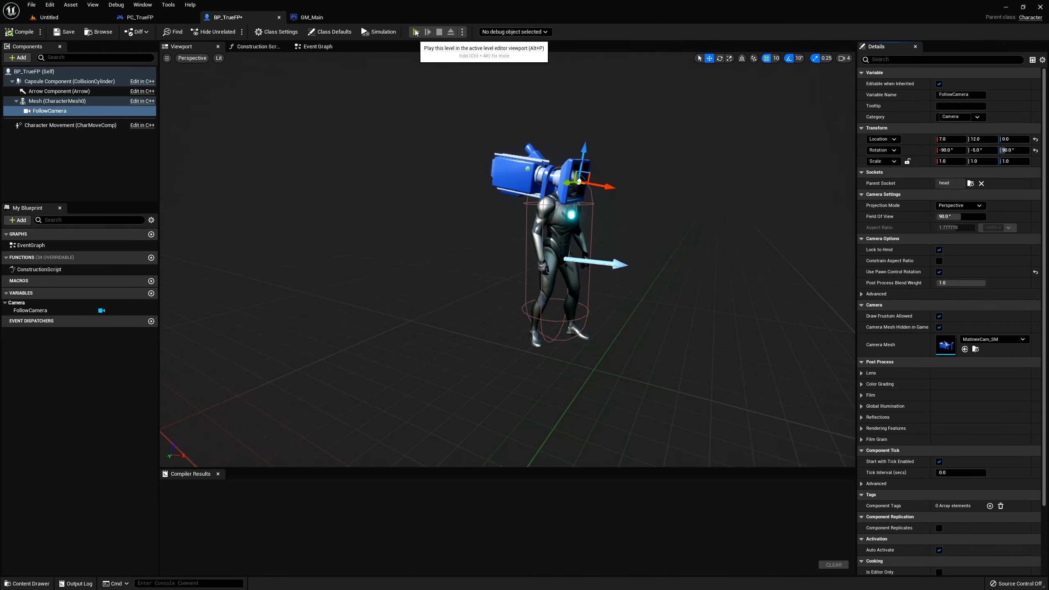
{"action": "key", "text": "w"}
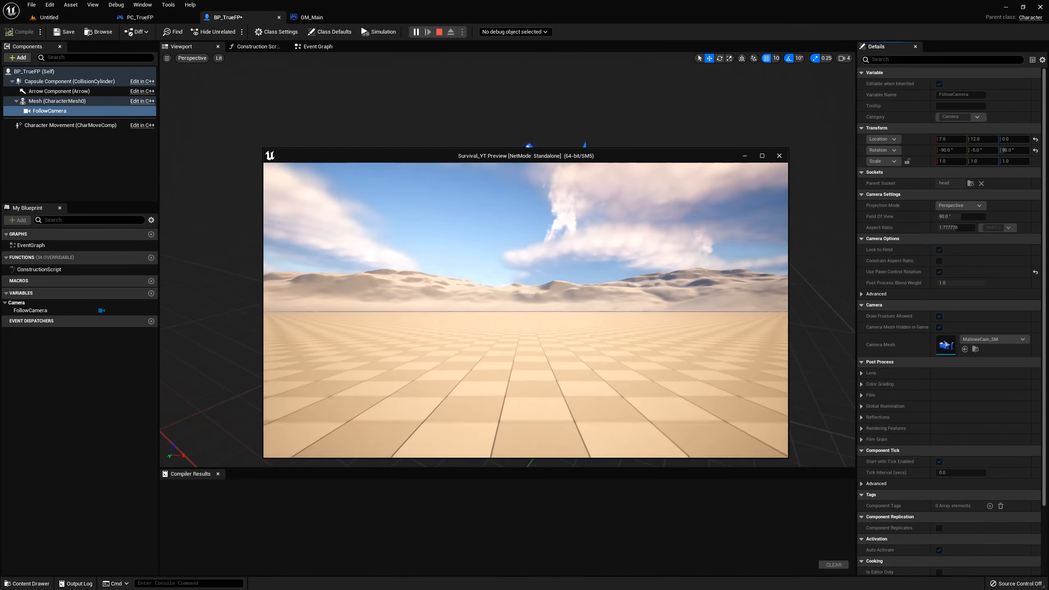
{"action": "key", "text": "w"}
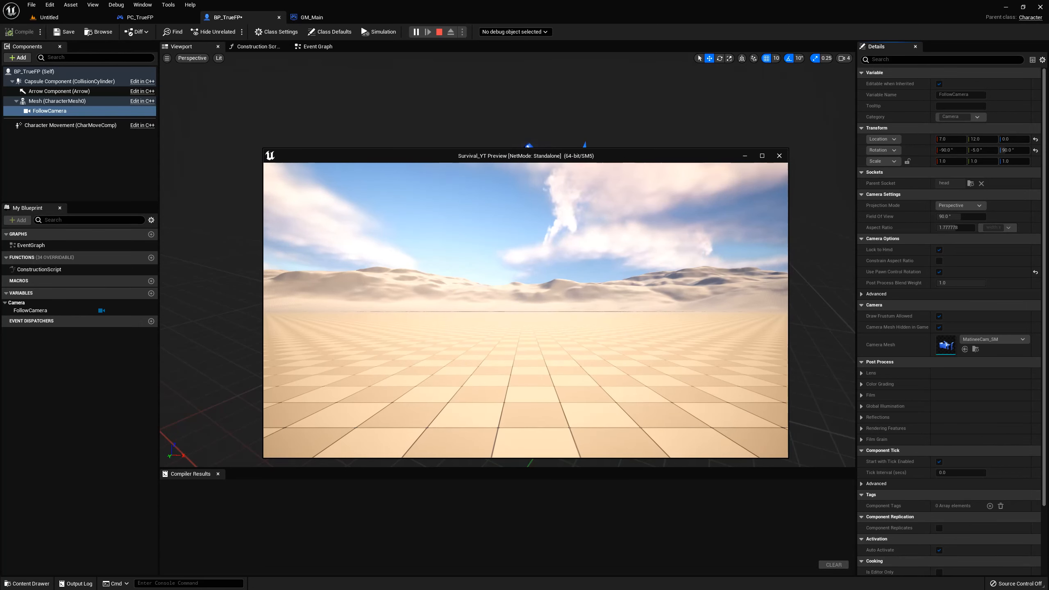
{"action": "key", "text": "Escape"}
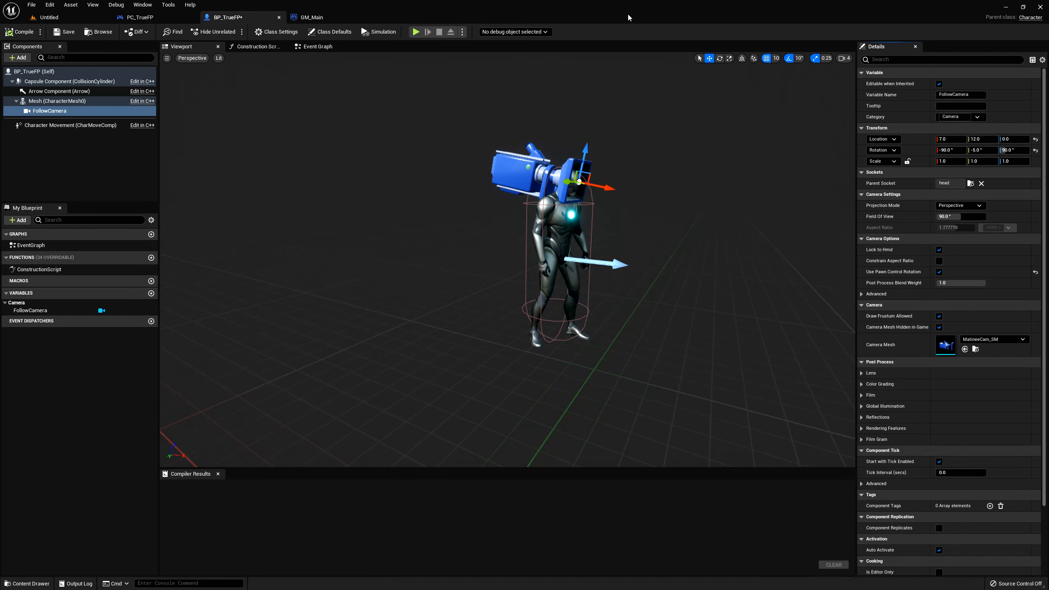
Step: Create a folder named Inventory in the project's Content folder
{"action": "key", "text": "ctrl+space"}
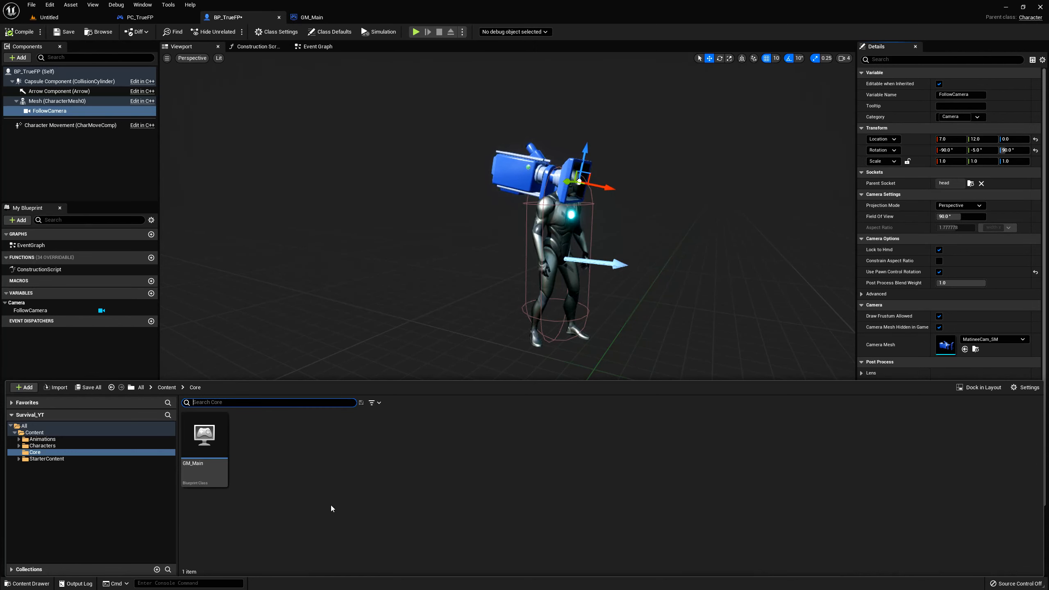
{"action": "left_click", "coordinate": [35, 432]}
{"action": "right_click", "coordinate": [409, 440]}
{"action": "left_click", "coordinate": [437, 199]}
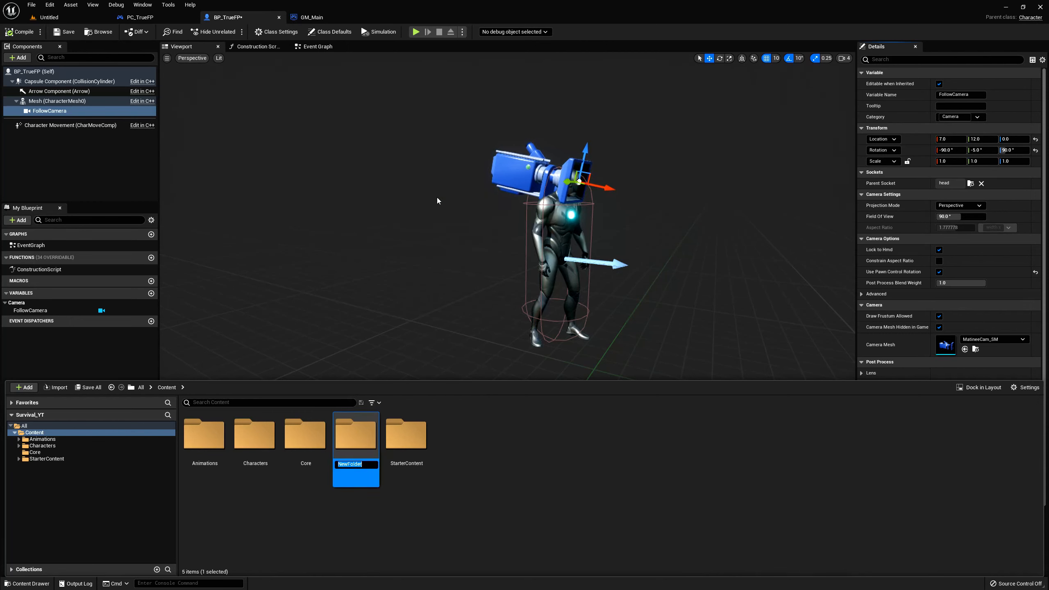
{"action": "type", "text": "Inventory"}
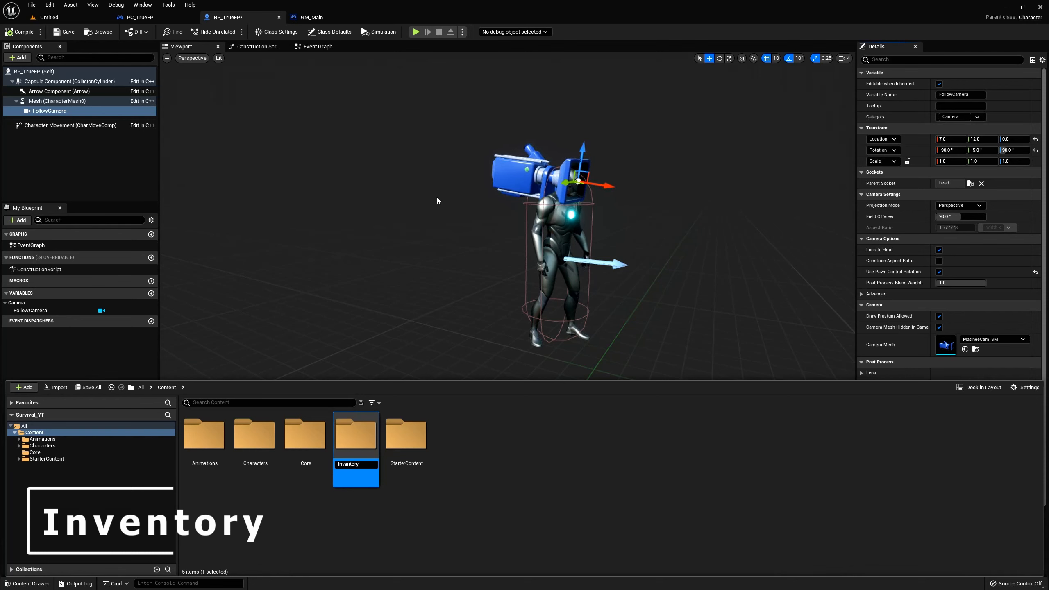
{"action": "key", "text": "Return"}
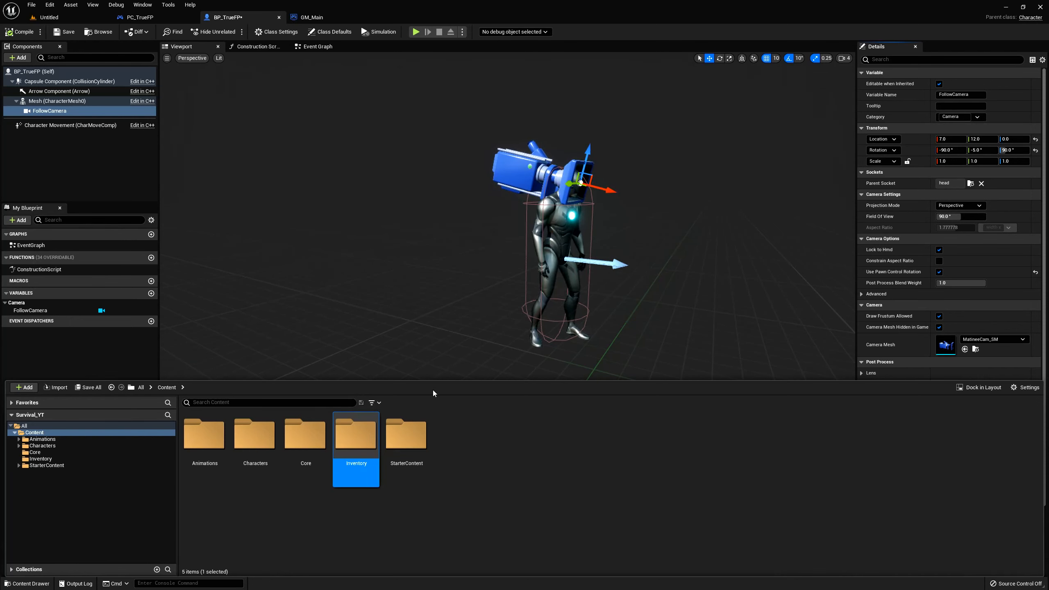
Step: Create a subfolder named Items inside the Inventory folder
{"action": "double_click", "coordinate": [358, 440]}
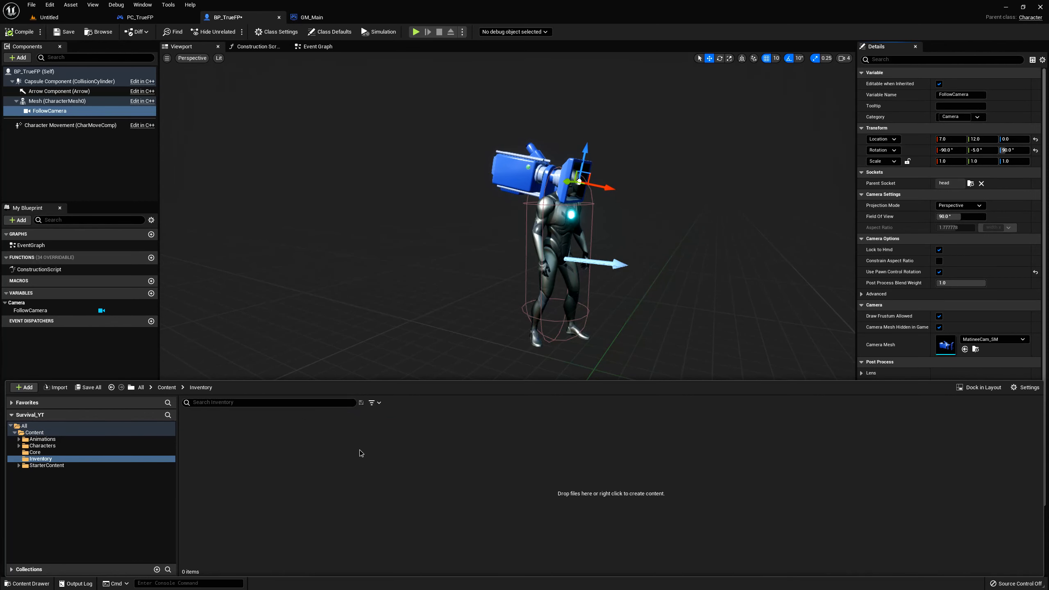
{"action": "right_click", "coordinate": [359, 449]}
{"action": "left_click", "coordinate": [410, 211]}
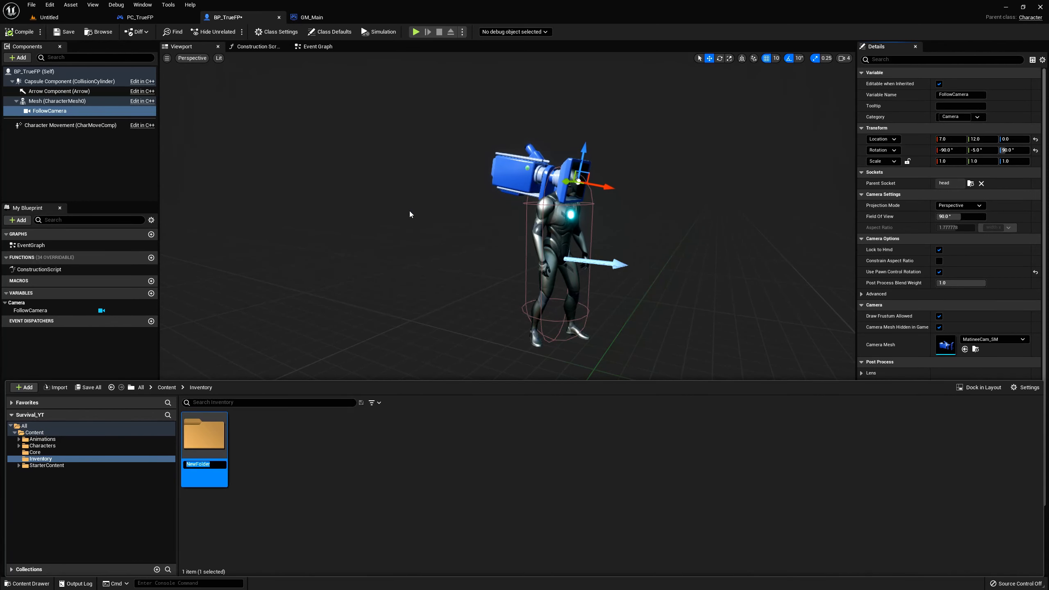
{"action": "key", "text": "BackSpace"}
{"action": "type", "text": "Items"}
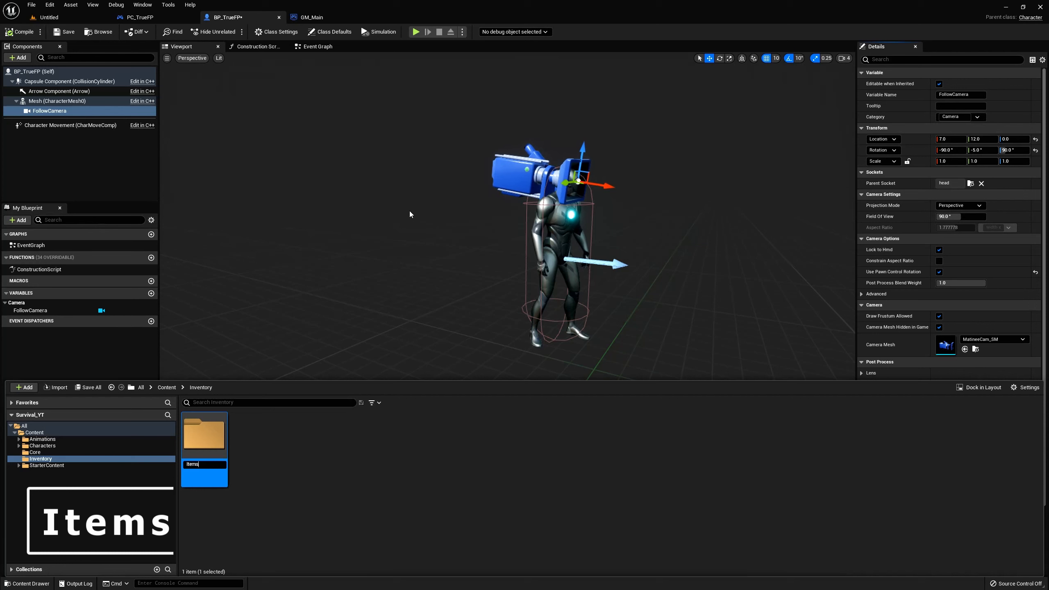
{"action": "key", "text": "Return"}
Step: Create a folder named Widgets directly under the Content folder
{"action": "left_click", "coordinate": [35, 432]}
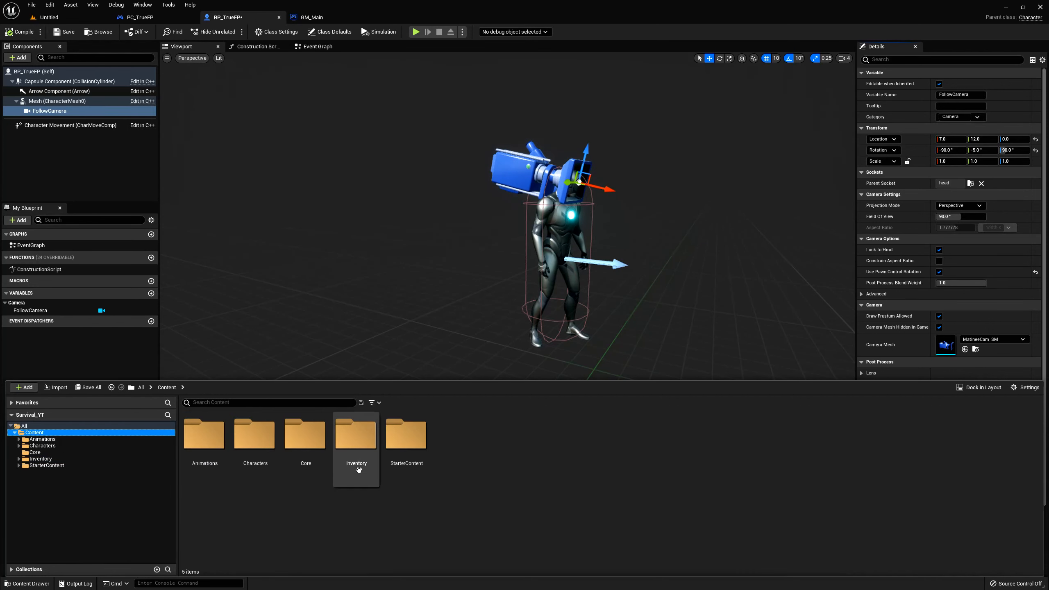
{"action": "right_click", "coordinate": [469, 449]}
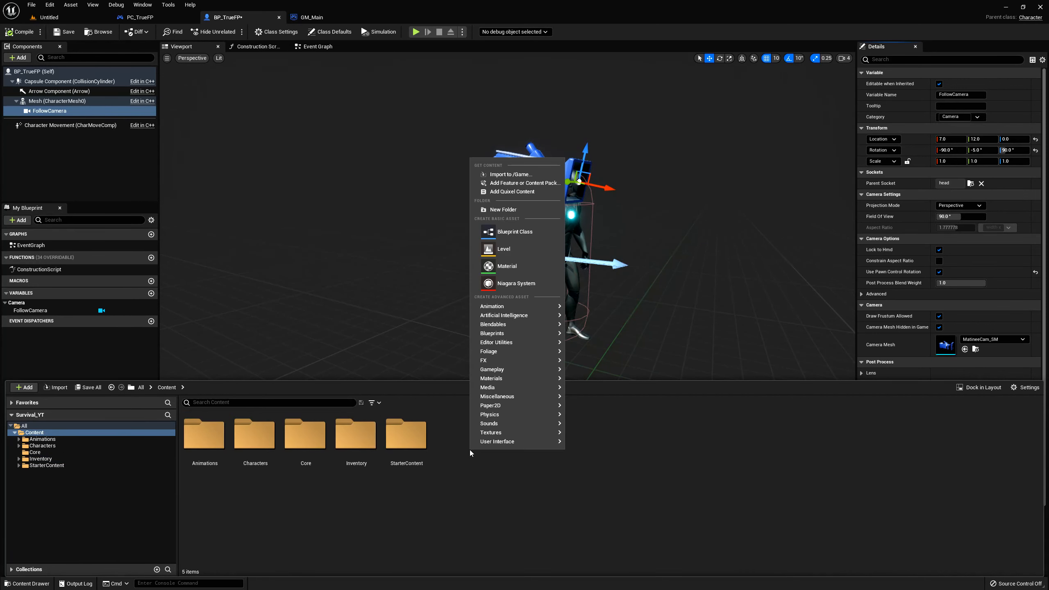
{"action": "left_click", "coordinate": [500, 209]}
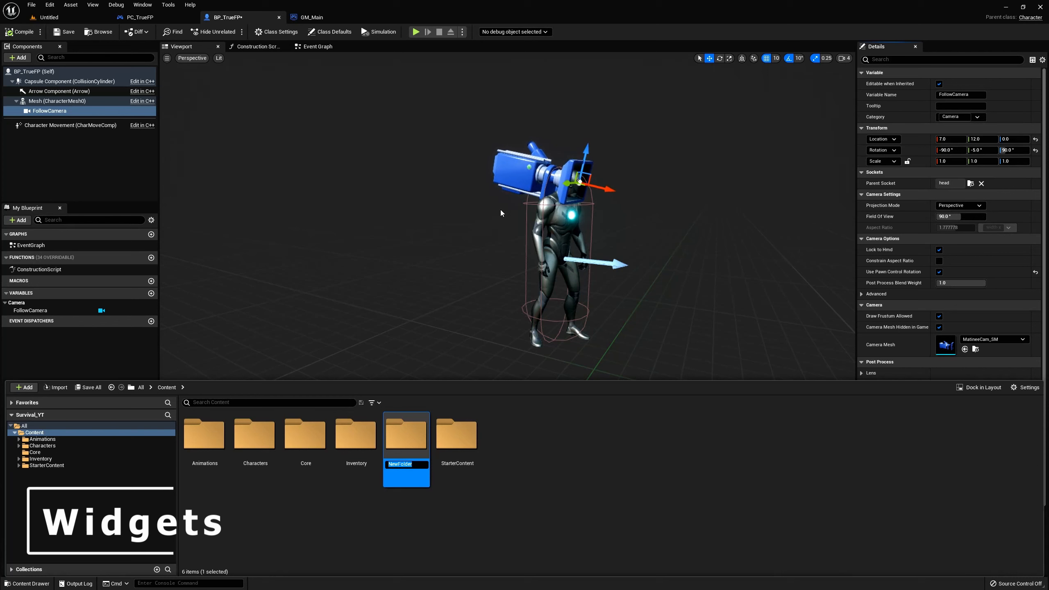
{"action": "type", "text": "Widgets"}
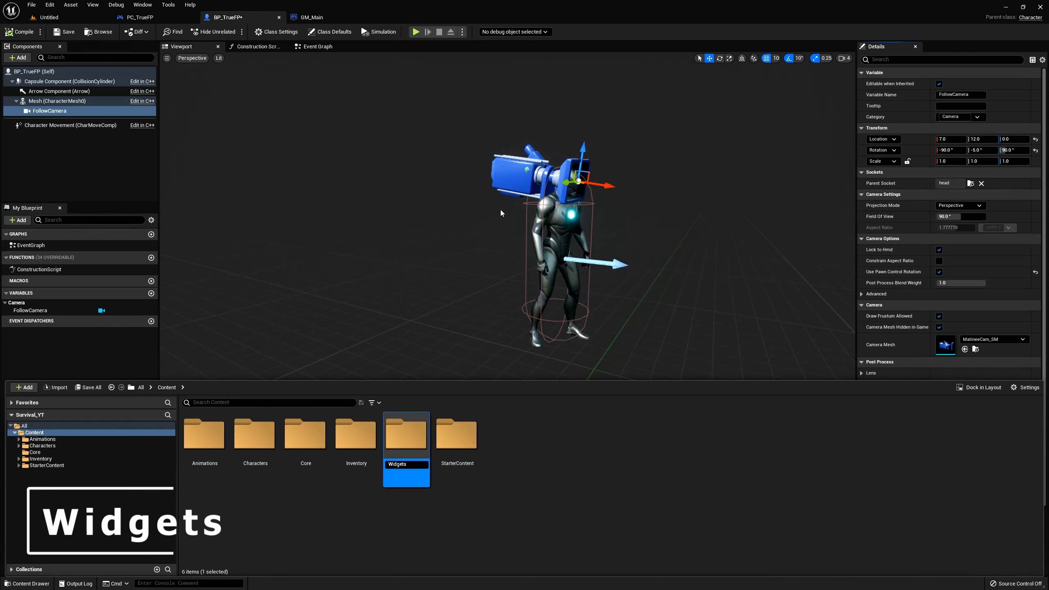
{"action": "key", "text": "Return"}
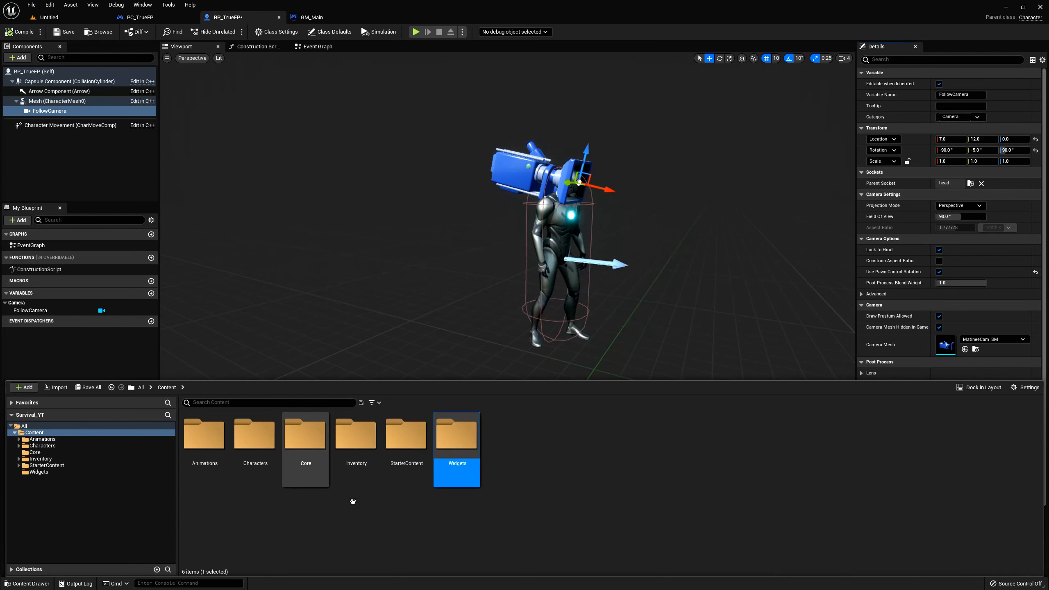
Step: Create an Actor Component blueprint named AC_InventoryComponent in the Inventory folder
{"action": "double_click", "coordinate": [364, 436]}
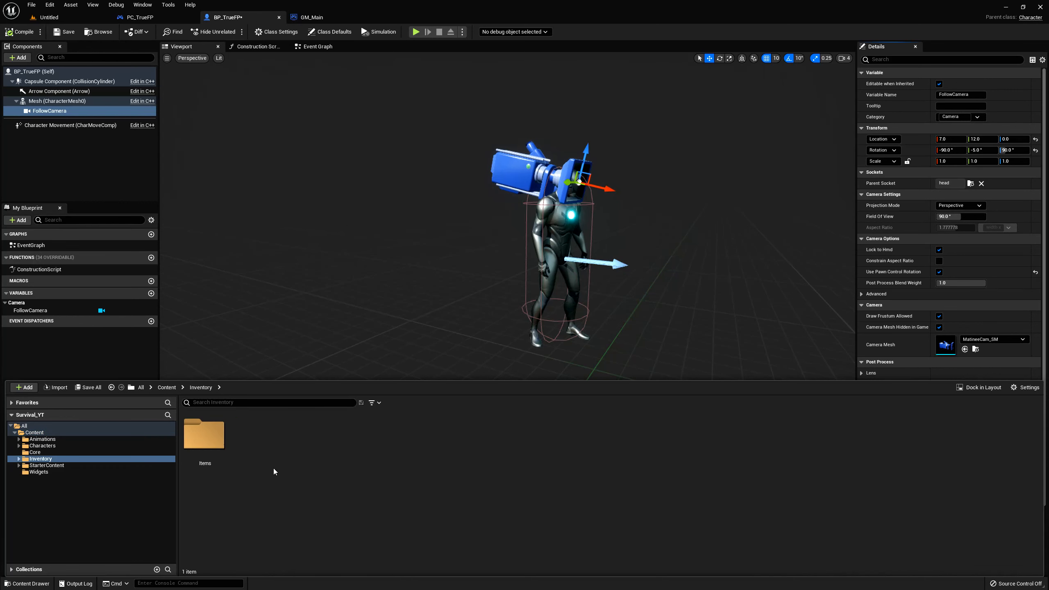
{"action": "right_click", "coordinate": [263, 446]}
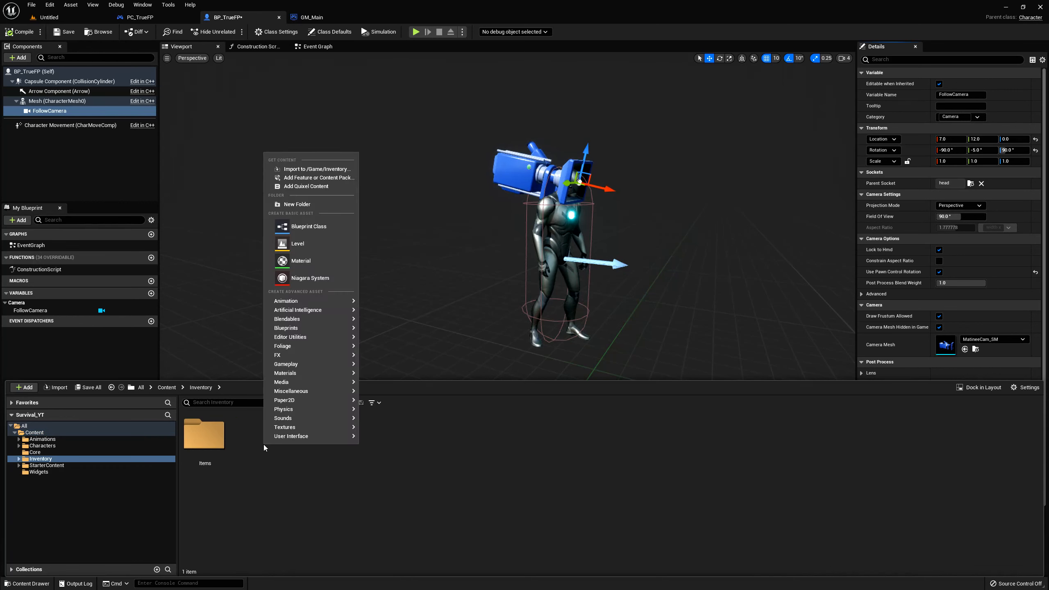
{"action": "left_click", "coordinate": [306, 232]}
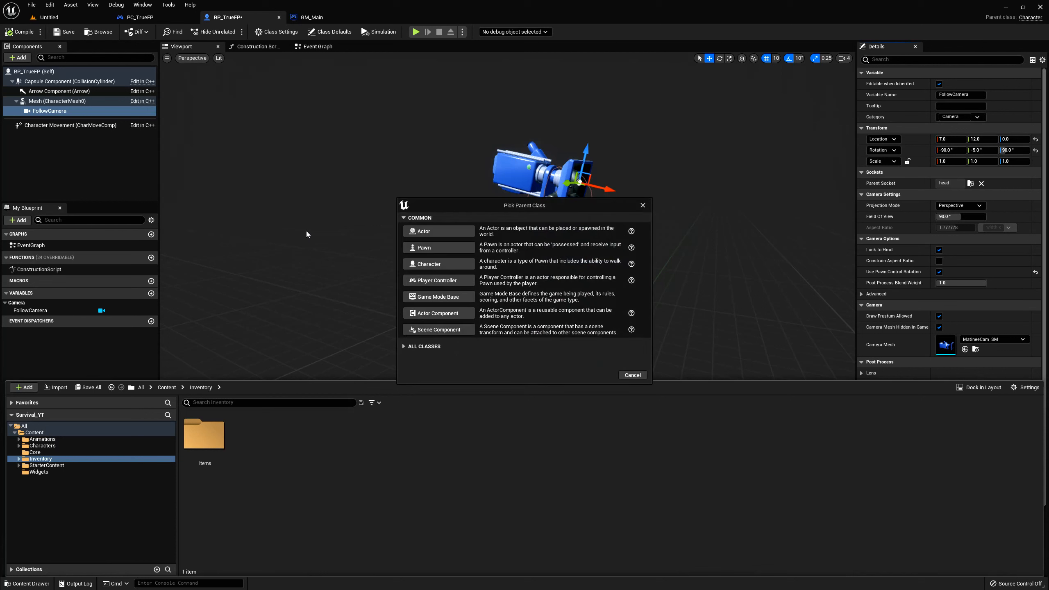
{"action": "left_click", "coordinate": [438, 313]}
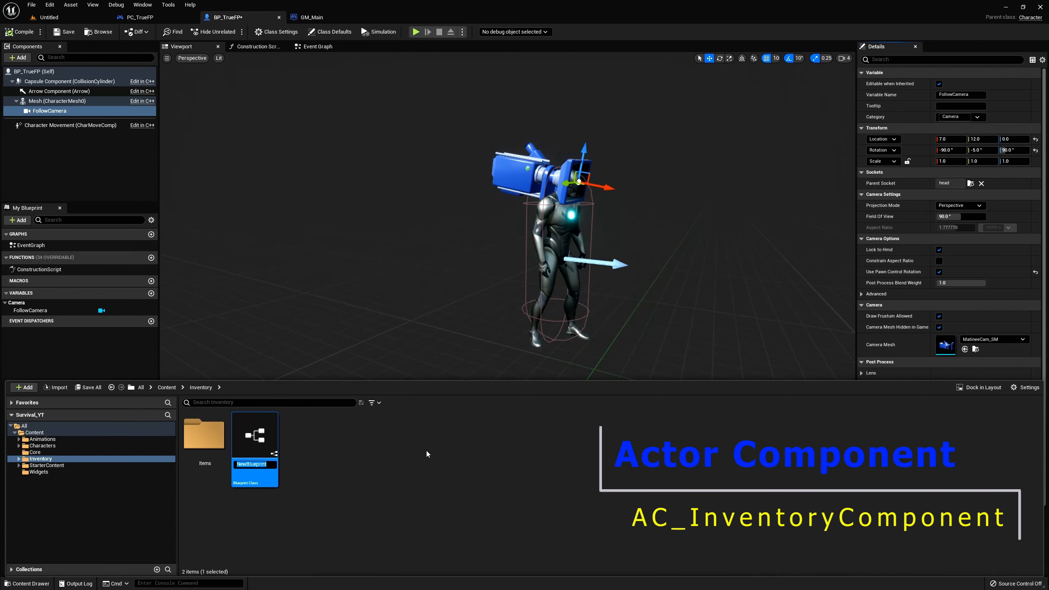
{"action": "type", "text": "AC_"}
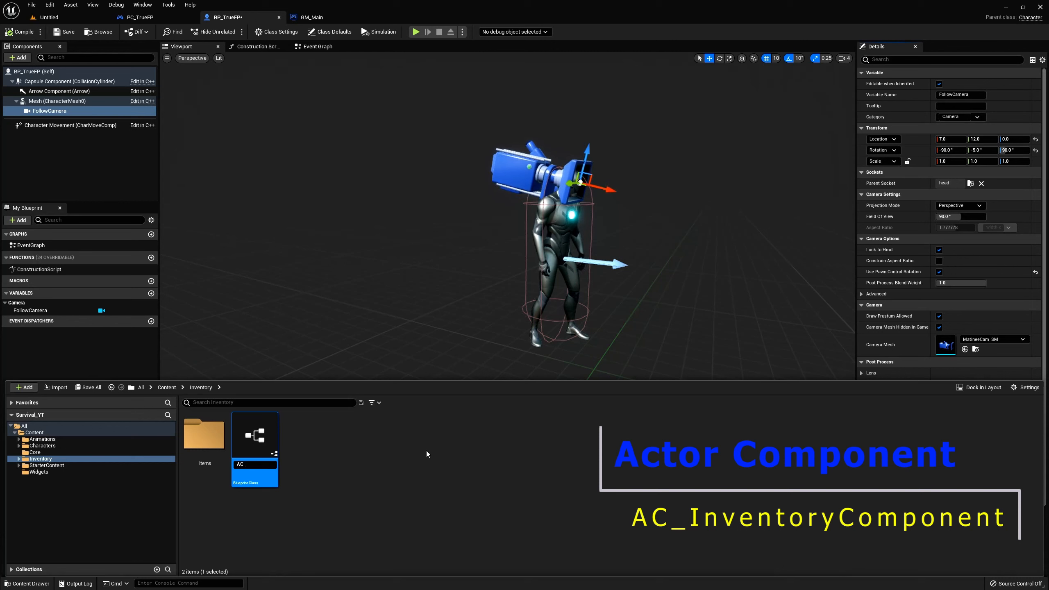
{"action": "type", "text": "In"}
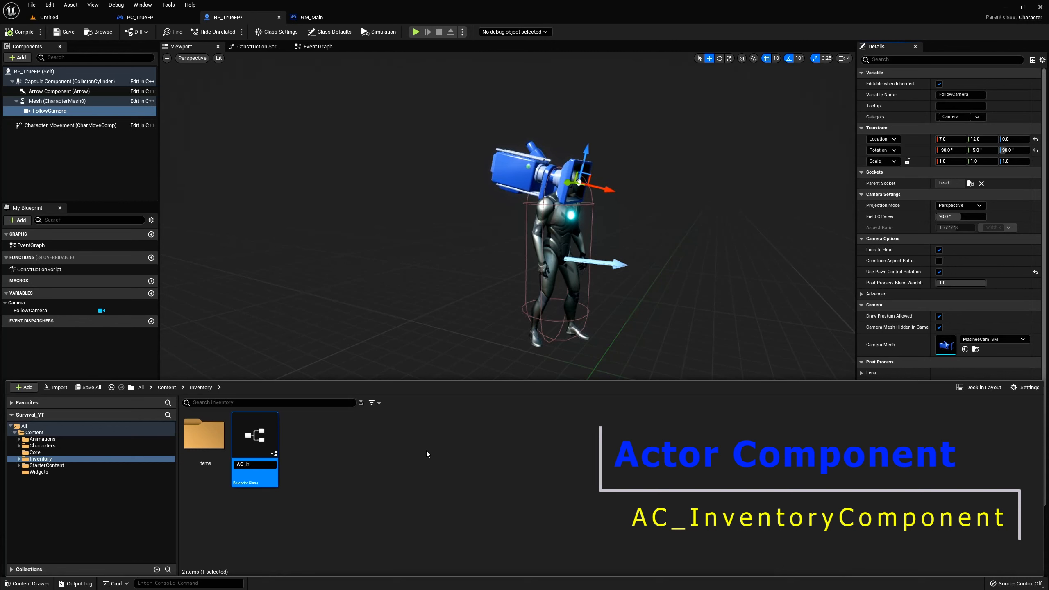
{"action": "type", "text": "ventoryComp"}
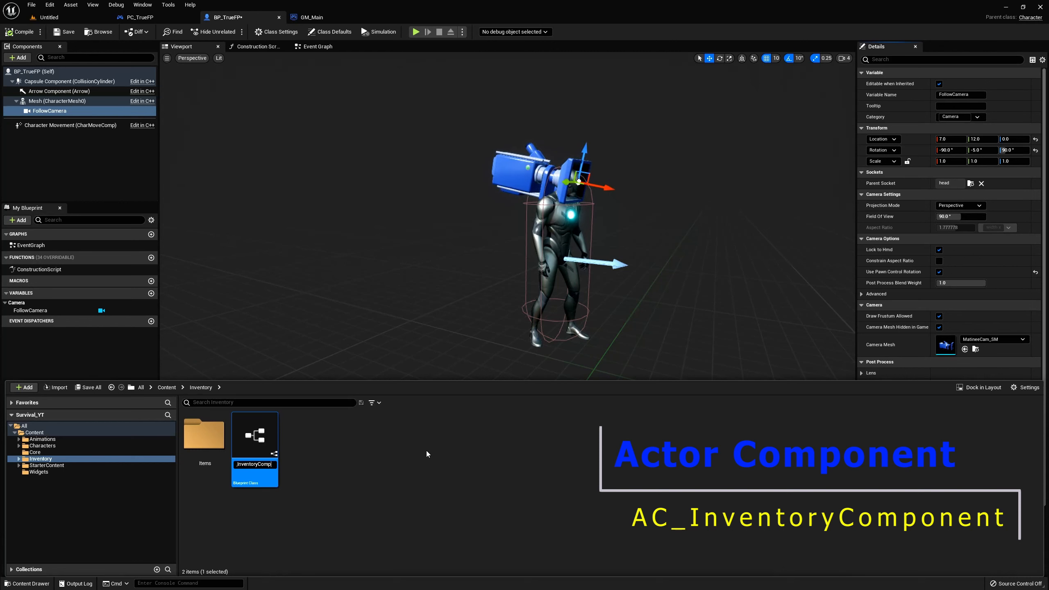
{"action": "type", "text": "onent"}
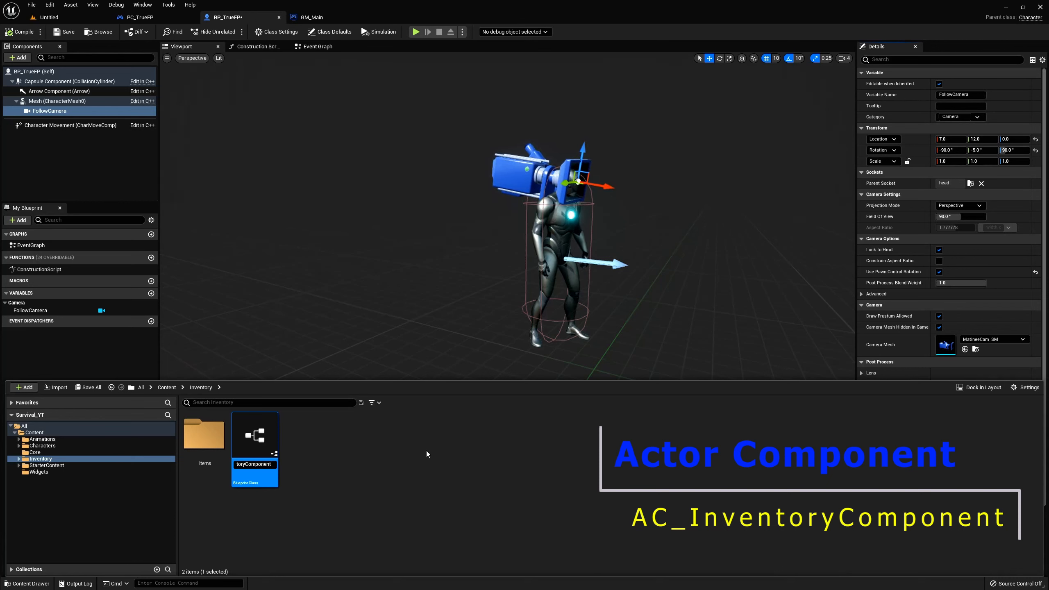
{"action": "key", "text": "Return"}
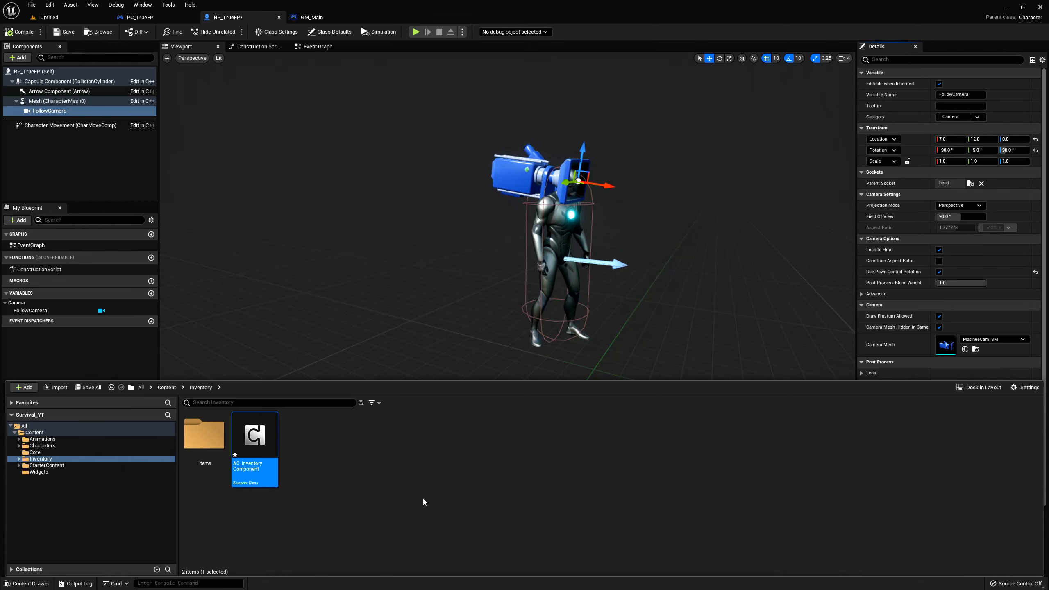
Step: Create a blueprint Structure named F_InventoryItem in the Inventory folder
{"action": "right_click", "coordinate": [316, 444]}
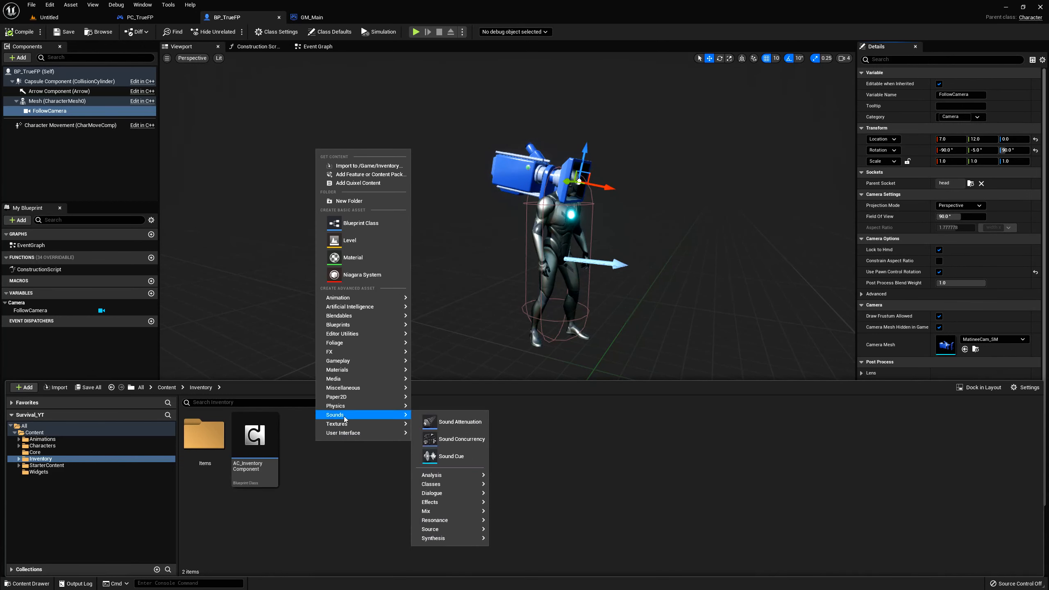
{"action": "mouse_move", "coordinate": [361, 326]}
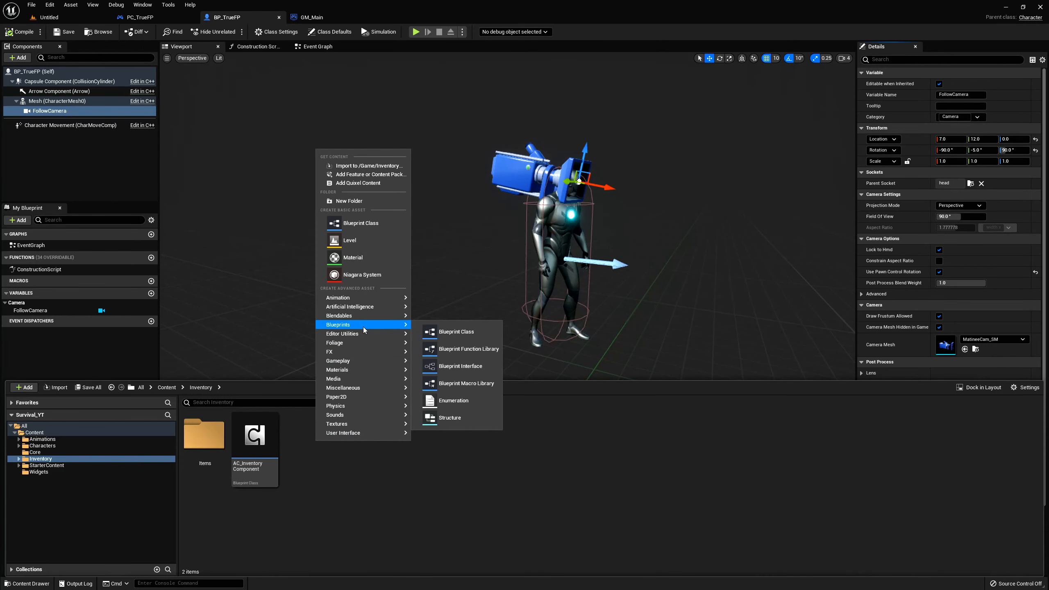
{"action": "left_click", "coordinate": [454, 418]}
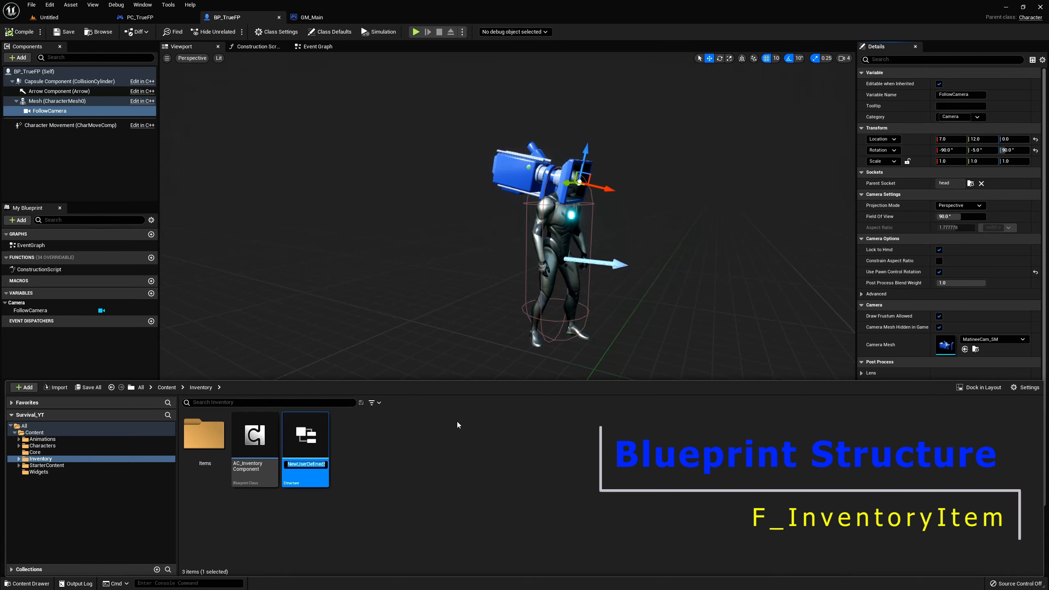
{"action": "type", "text": "F"}
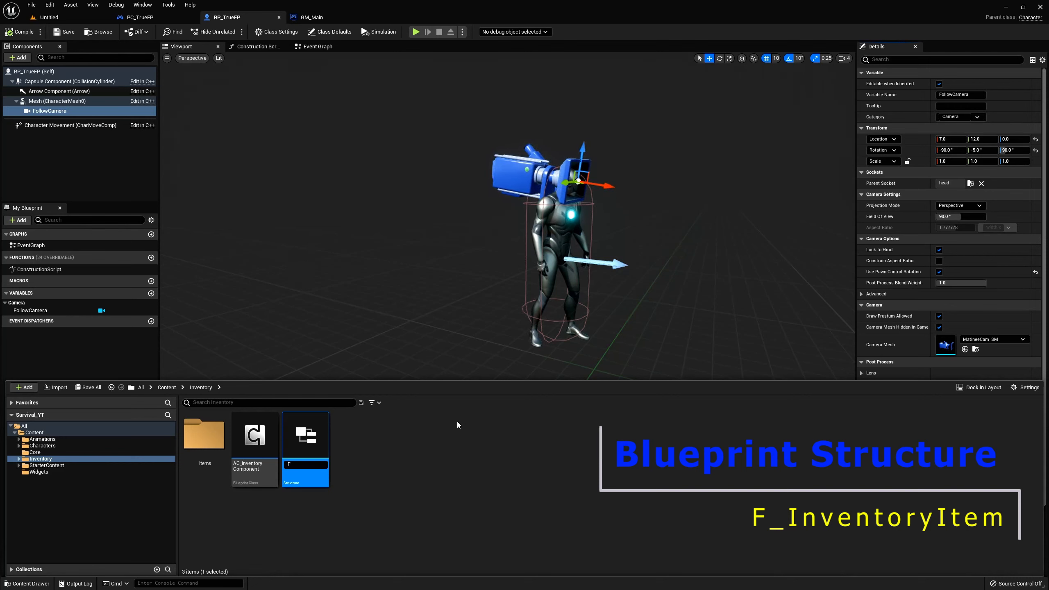
{"action": "type", "text": "_Inven"}
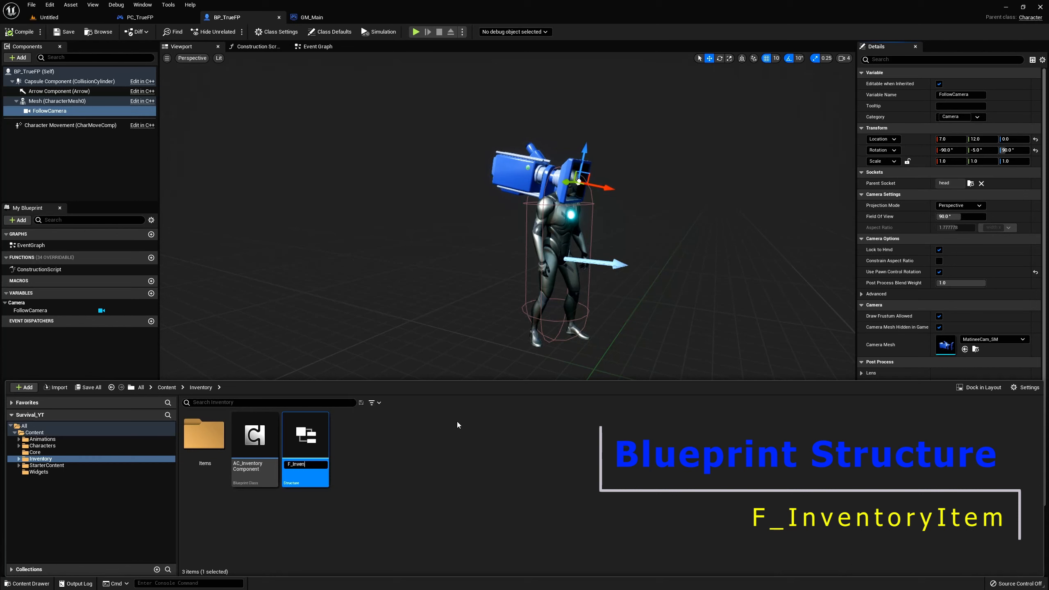
{"action": "type", "text": "toryItem"}
{"action": "key", "text": "Return"}
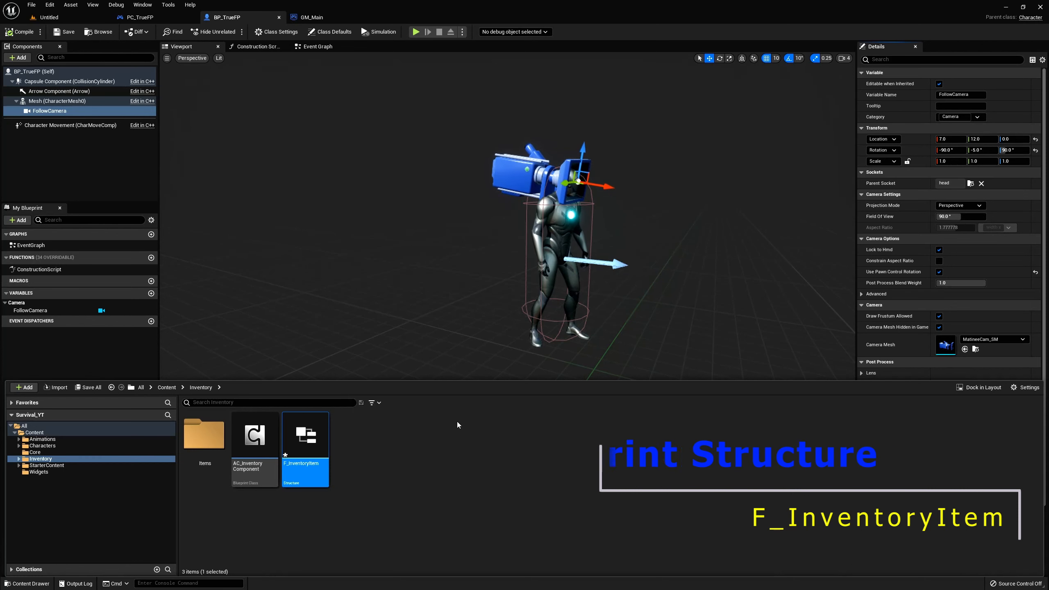
Step: Create a User Widget blueprint named WBP_PrimaryHud in the Widgets folder
{"action": "left_click_drag", "start_coordinate": [254, 438], "coordinate": [38, 473]}
{"action": "right_click", "coordinate": [262, 454]}
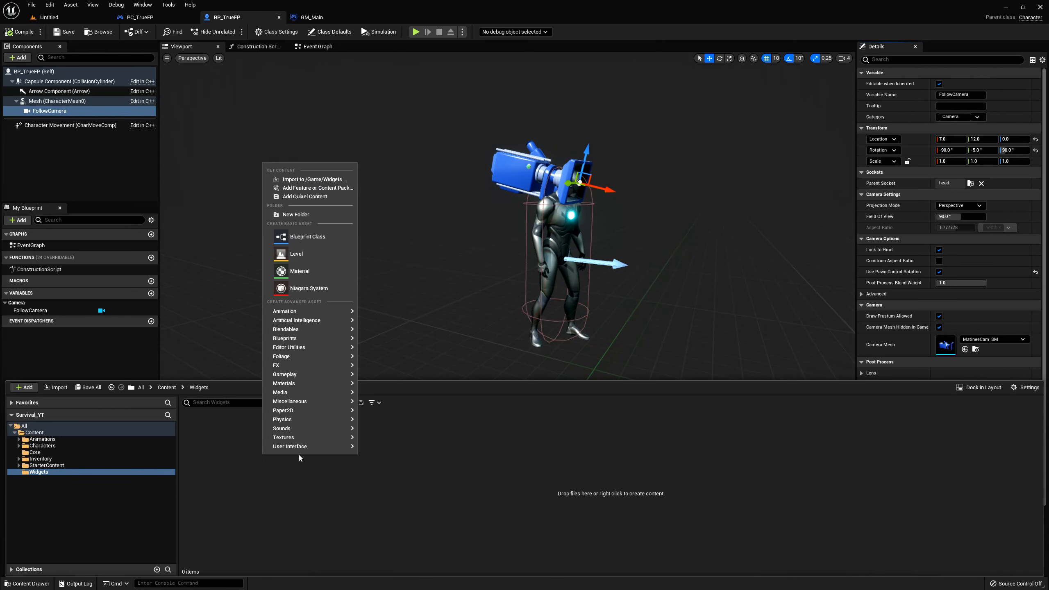
{"action": "mouse_move", "coordinate": [313, 445]}
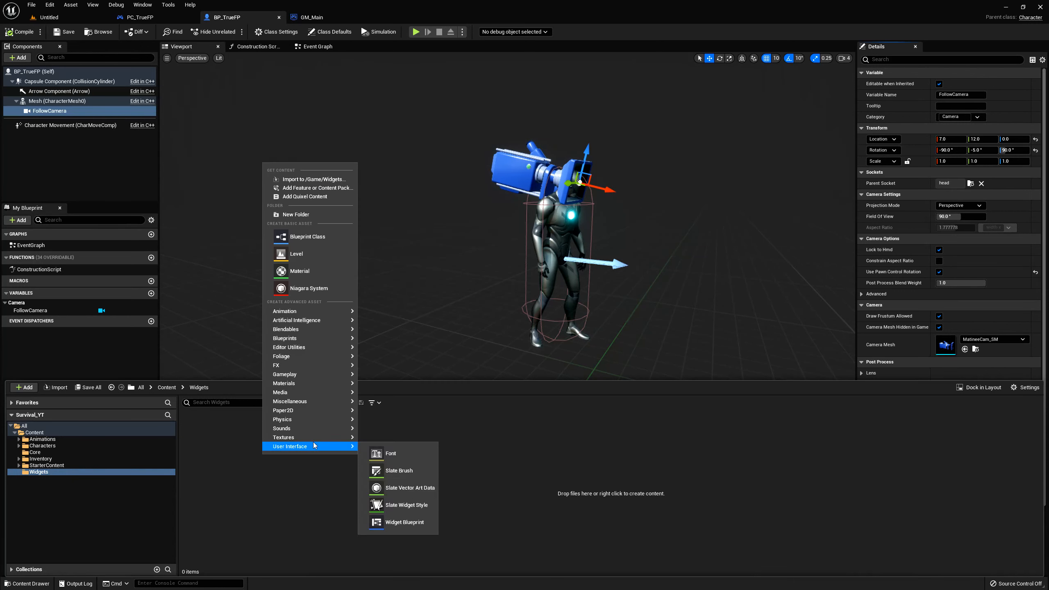
{"action": "left_click", "coordinate": [398, 523]}
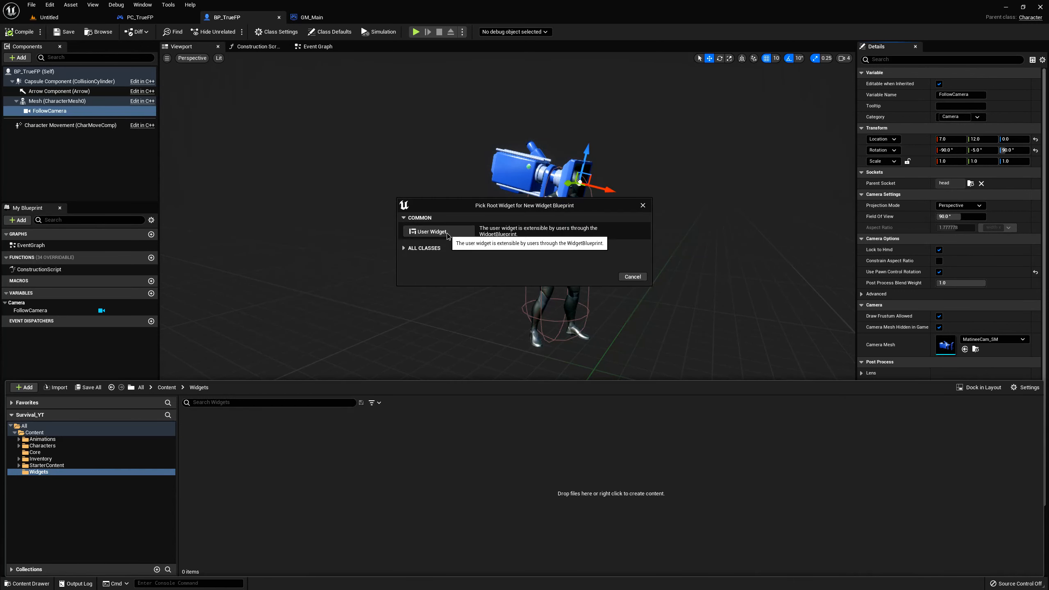
{"action": "left_click", "coordinate": [431, 232]}
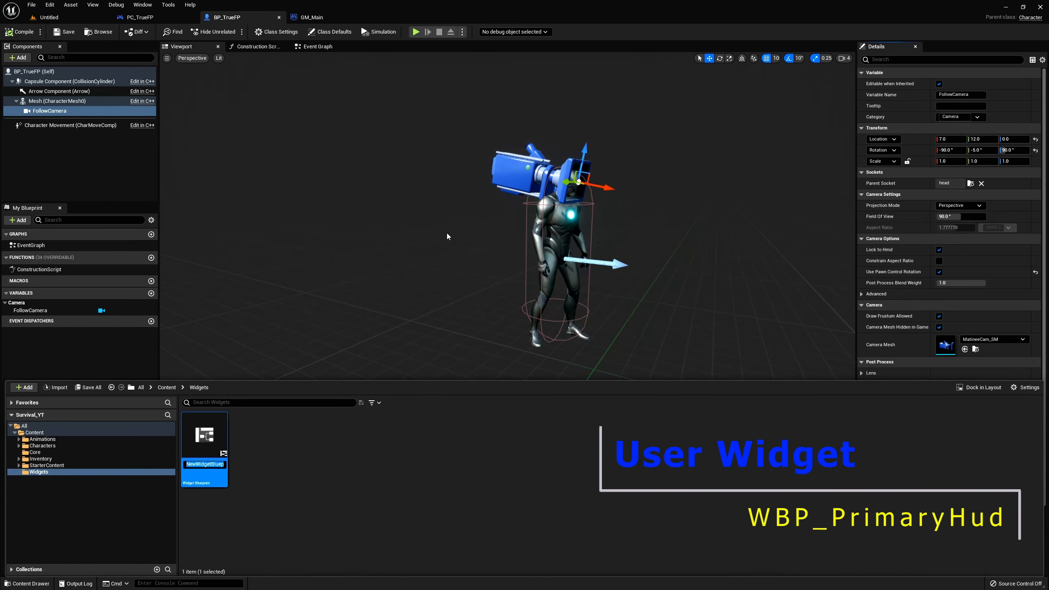
{"action": "type", "text": "WBP"}
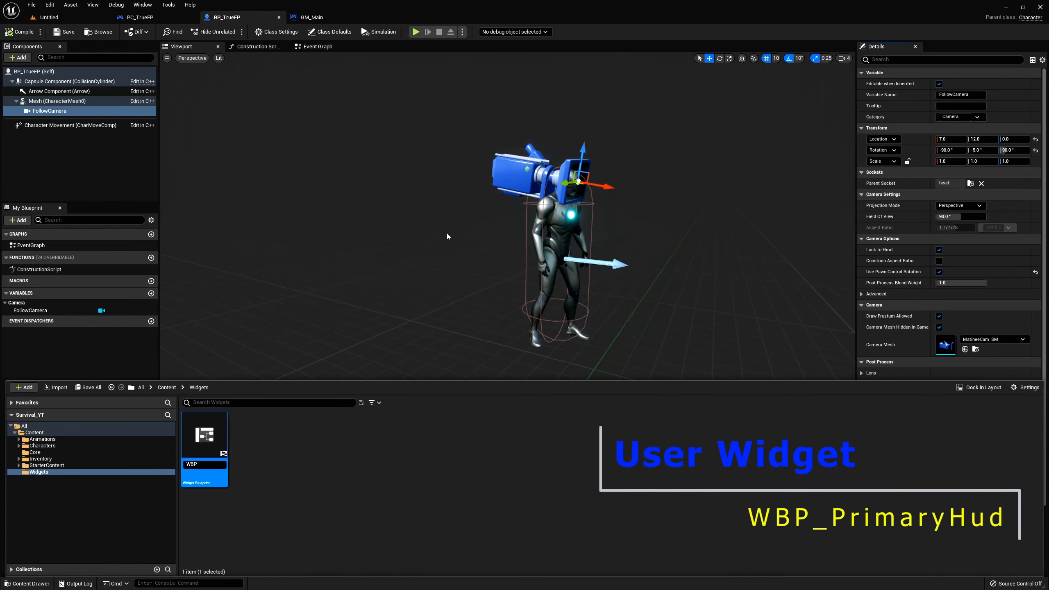
{"action": "type", "text": "_"}
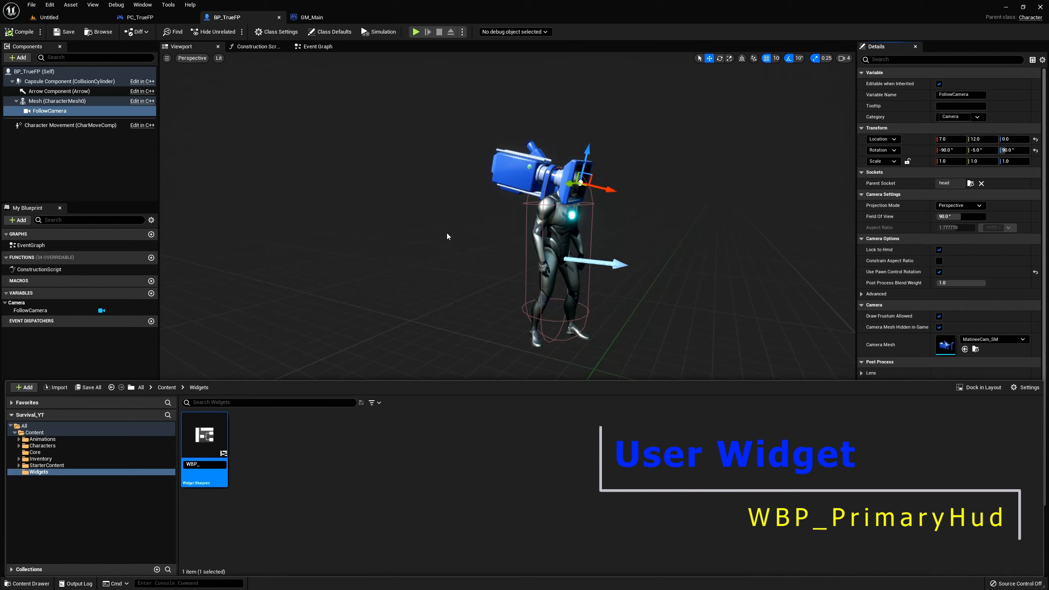
{"action": "type", "text": "PrimaryHud"}
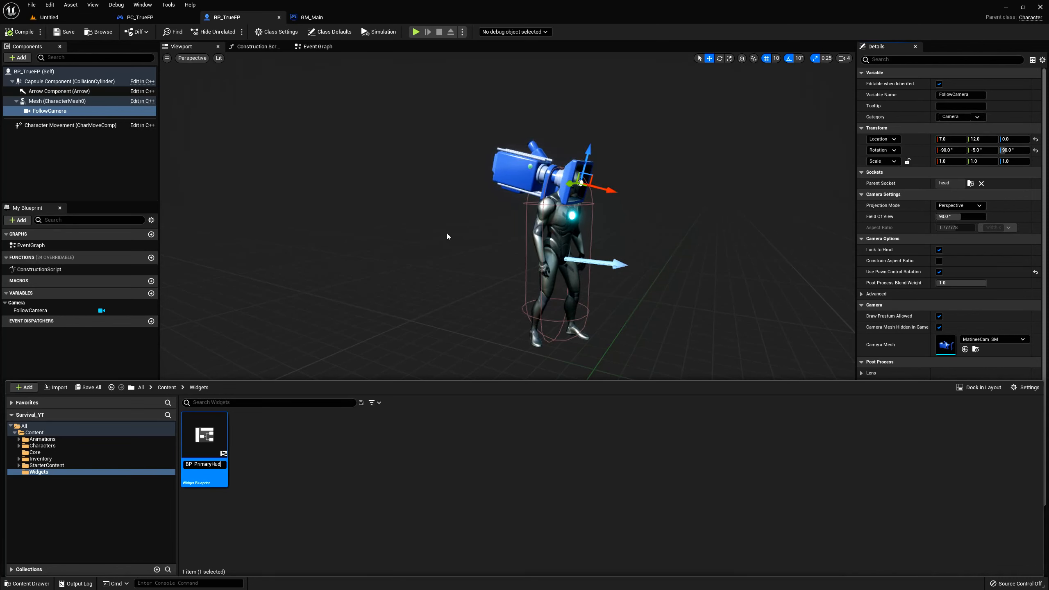
{"action": "key", "text": "Return"}
Step: Create a blueprint class named BP_BaseItem with parent class Object in the Items subfolder of Inventory
{"action": "left_click", "coordinate": [38, 459]}
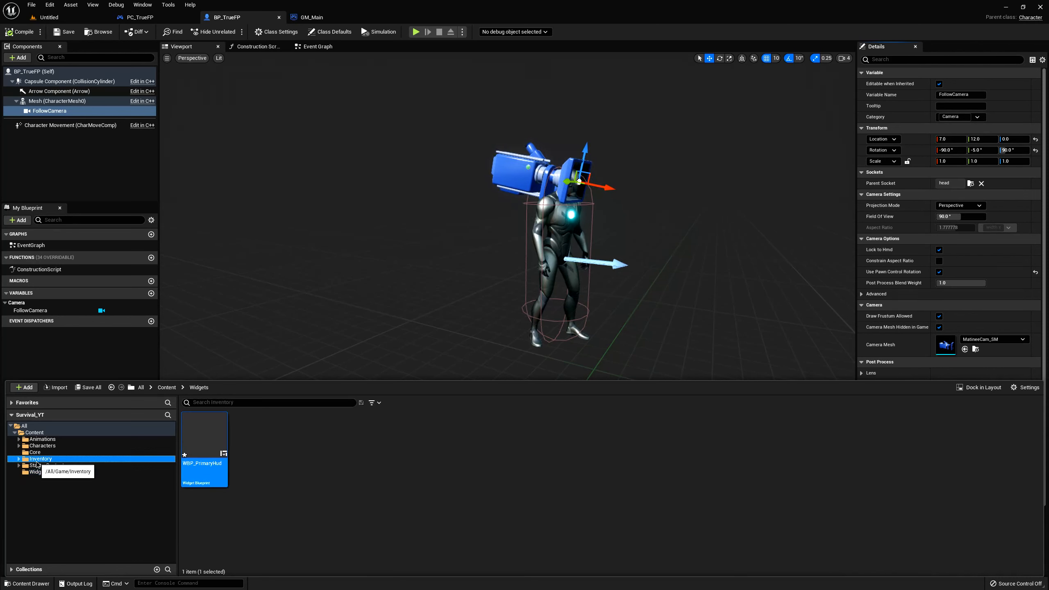
{"action": "double_click", "coordinate": [198, 435]}
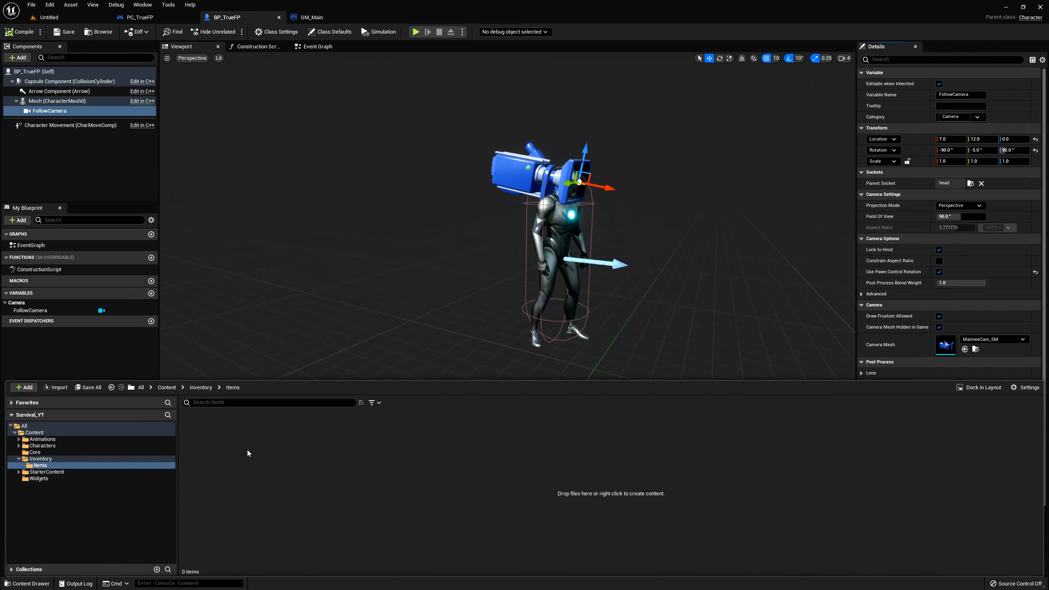
{"action": "right_click", "coordinate": [233, 449]}
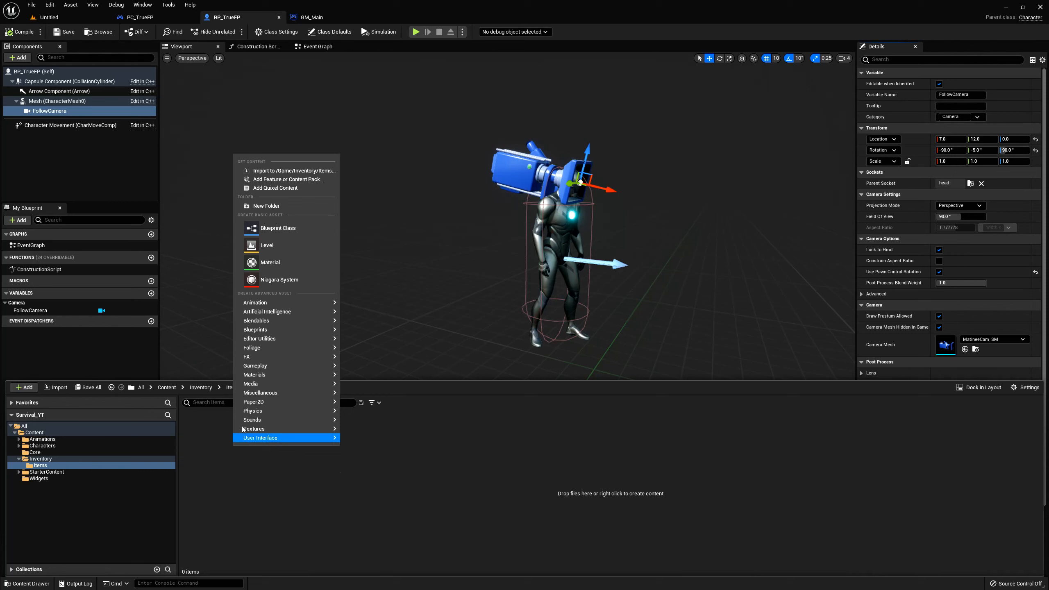
{"action": "left_click", "coordinate": [285, 228]}
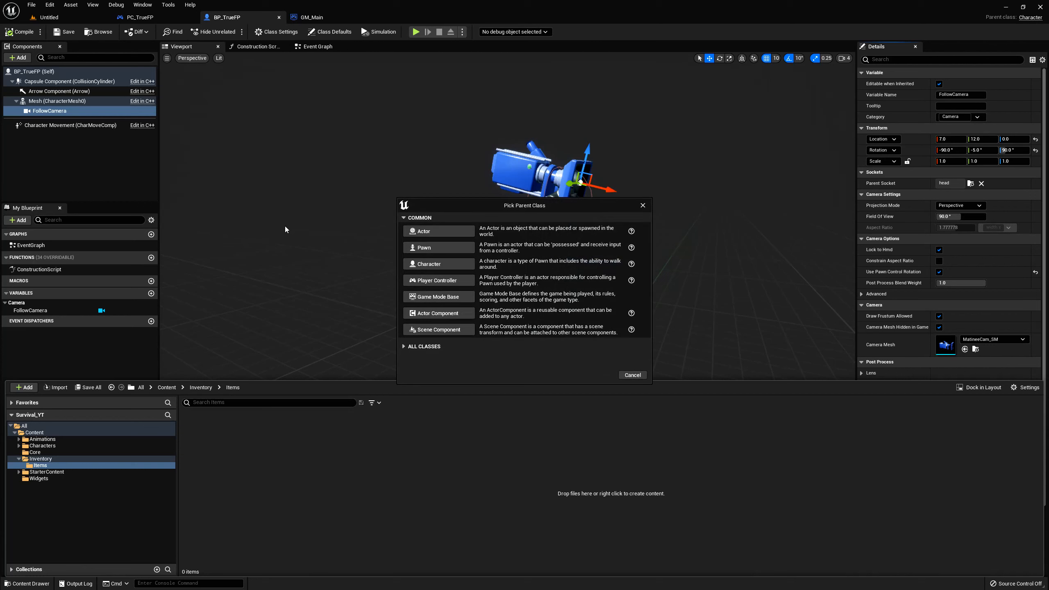
{"action": "left_click", "coordinate": [404, 347]}
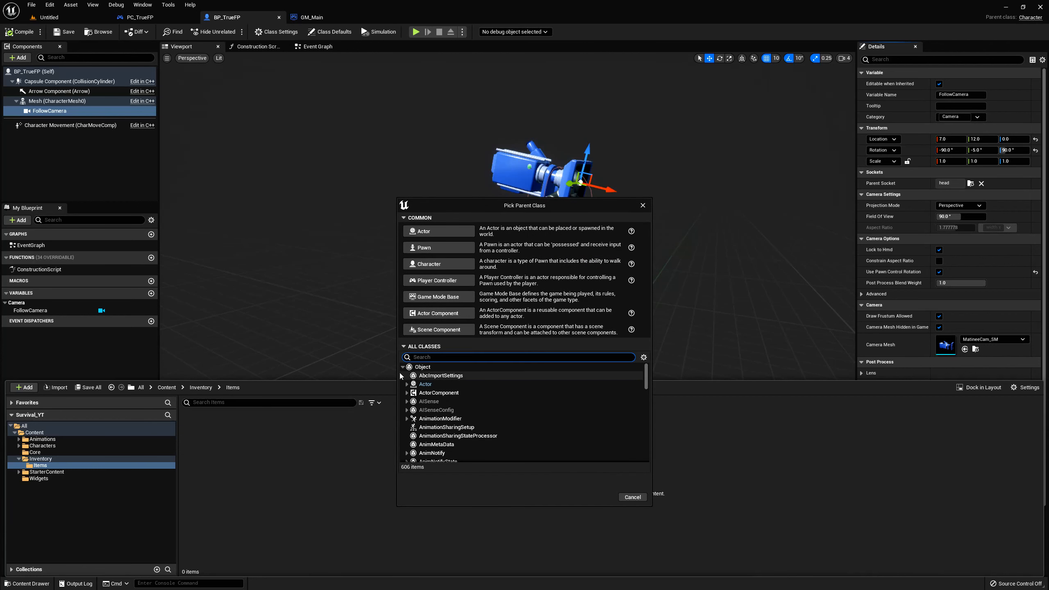
{"action": "left_click", "coordinate": [425, 367]}
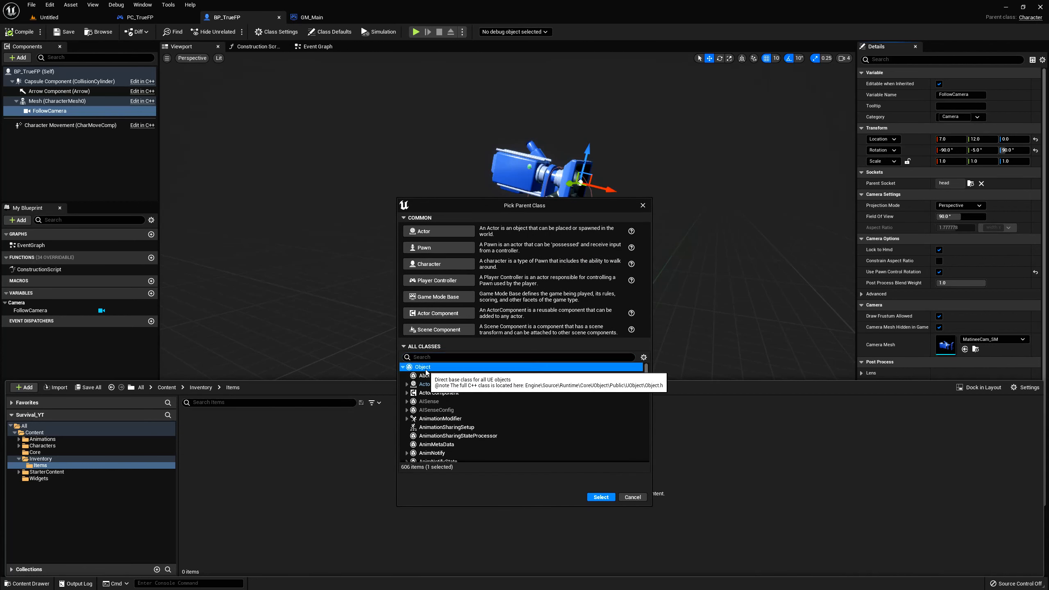
{"action": "left_click", "coordinate": [601, 497]}
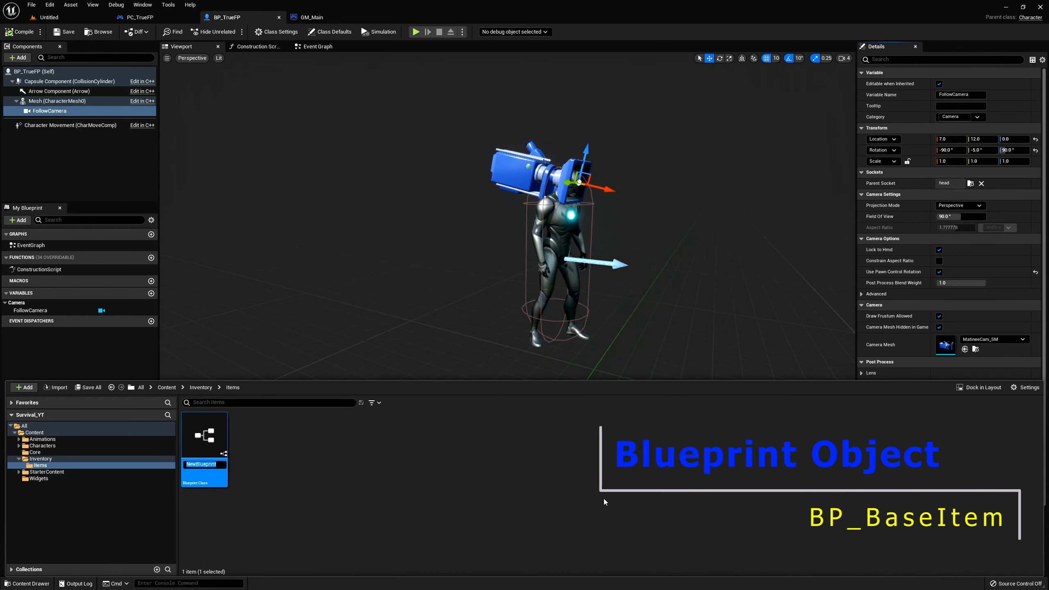
{"action": "type", "text": "BP_"}
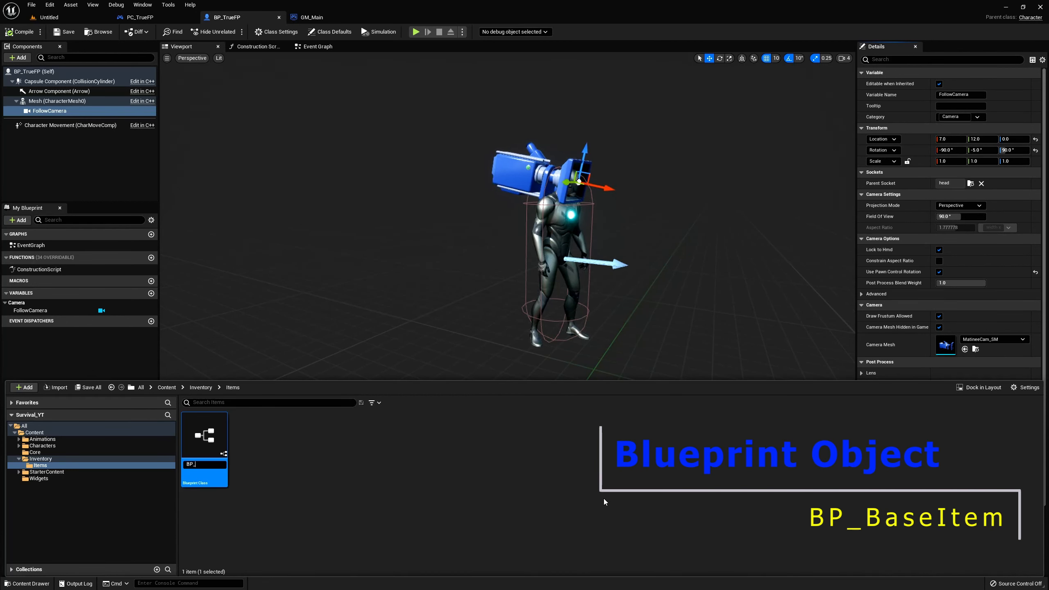
{"action": "type", "text": "Base"}
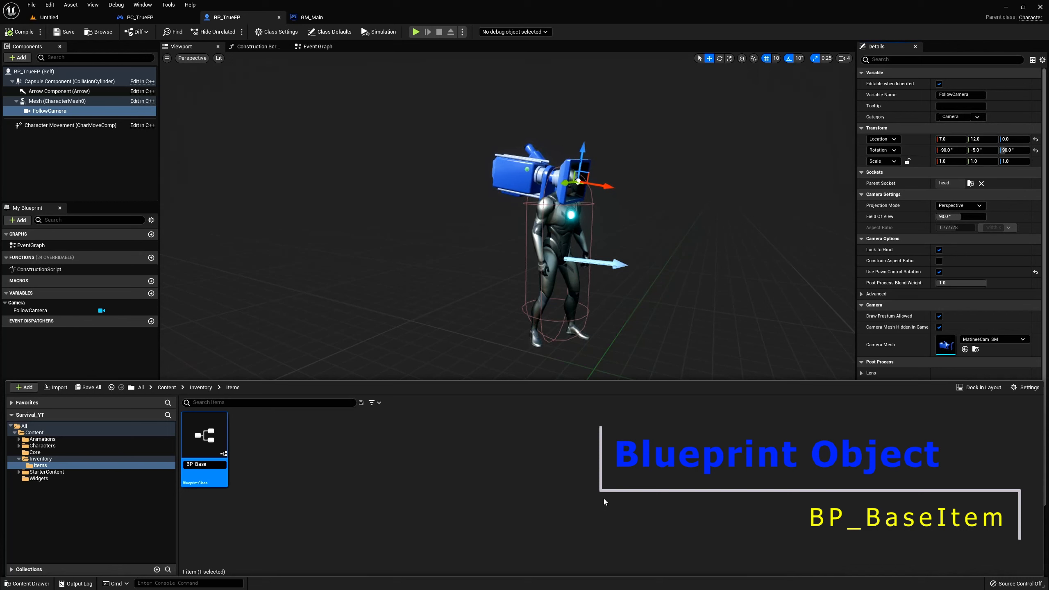
{"action": "type", "text": "Item"}
{"action": "key", "text": "Return"}
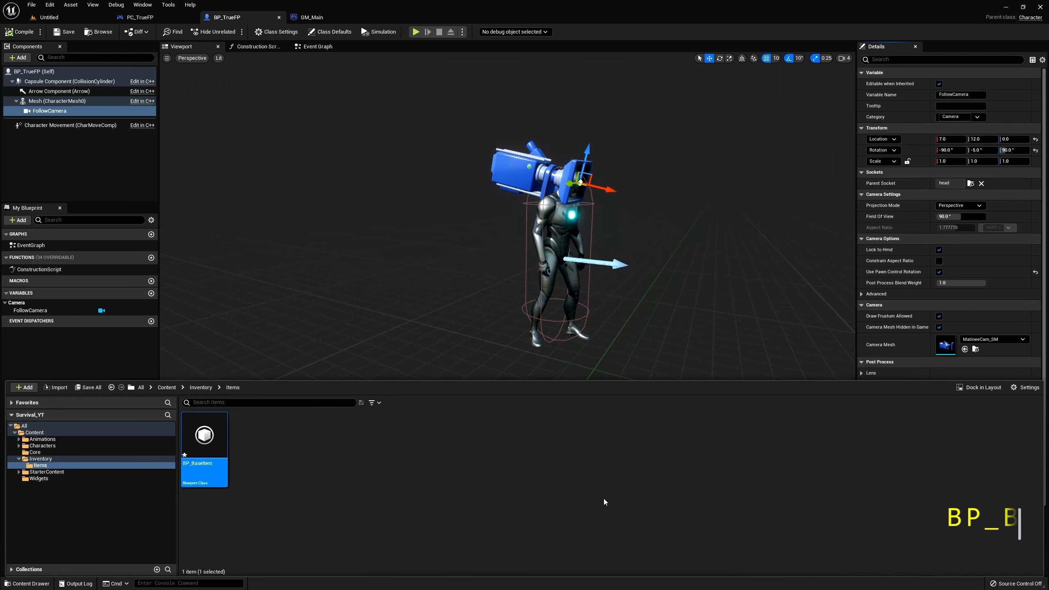
Step: Create a child blueprint class of BP_BaseItem named BP_Food
{"action": "right_click", "coordinate": [209, 446]}
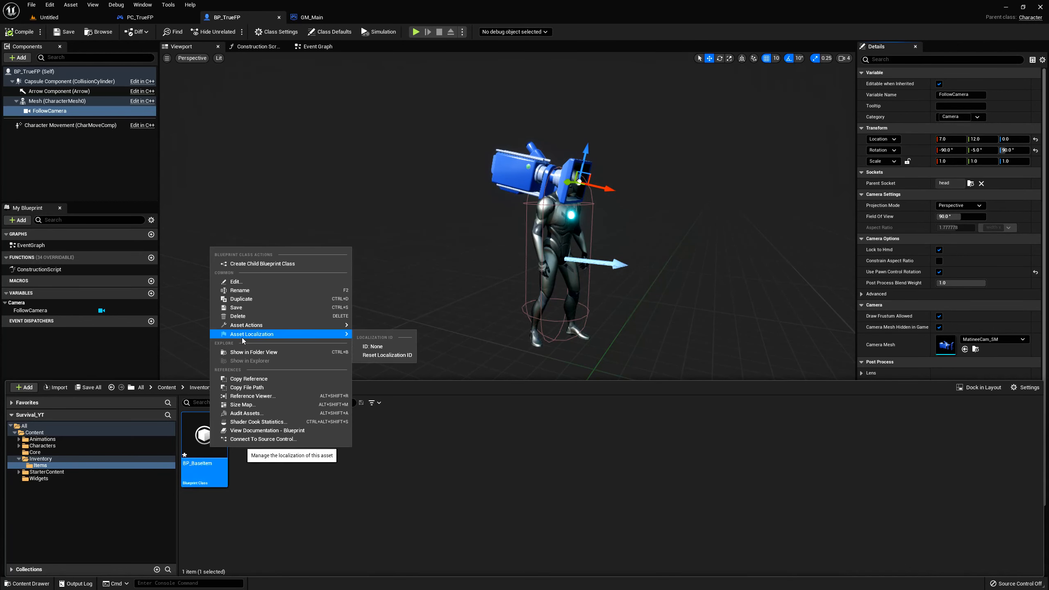
{"action": "left_click", "coordinate": [271, 264]}
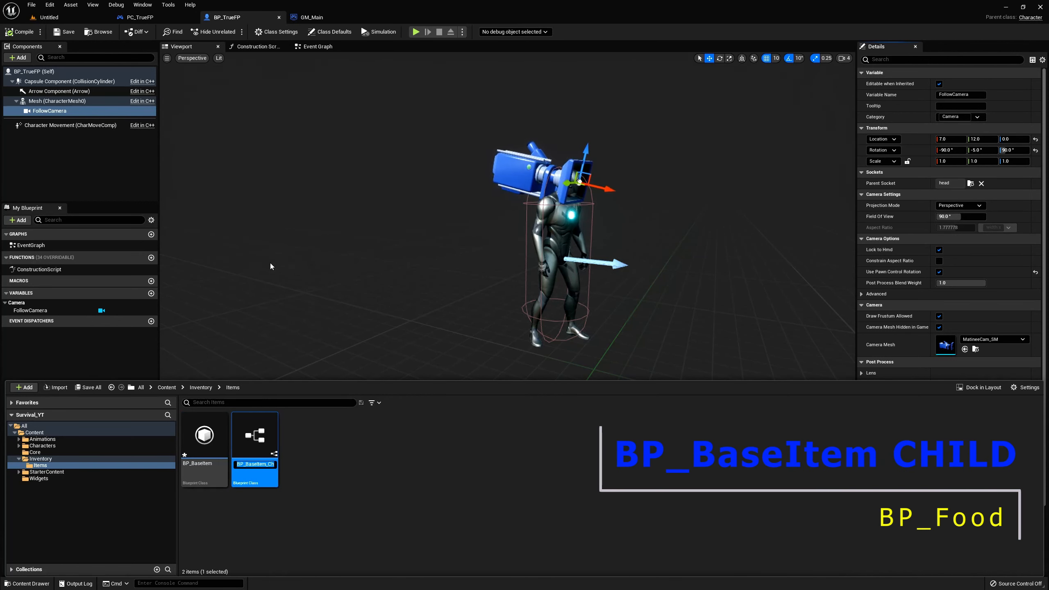
{"action": "type", "text": "BP_"}
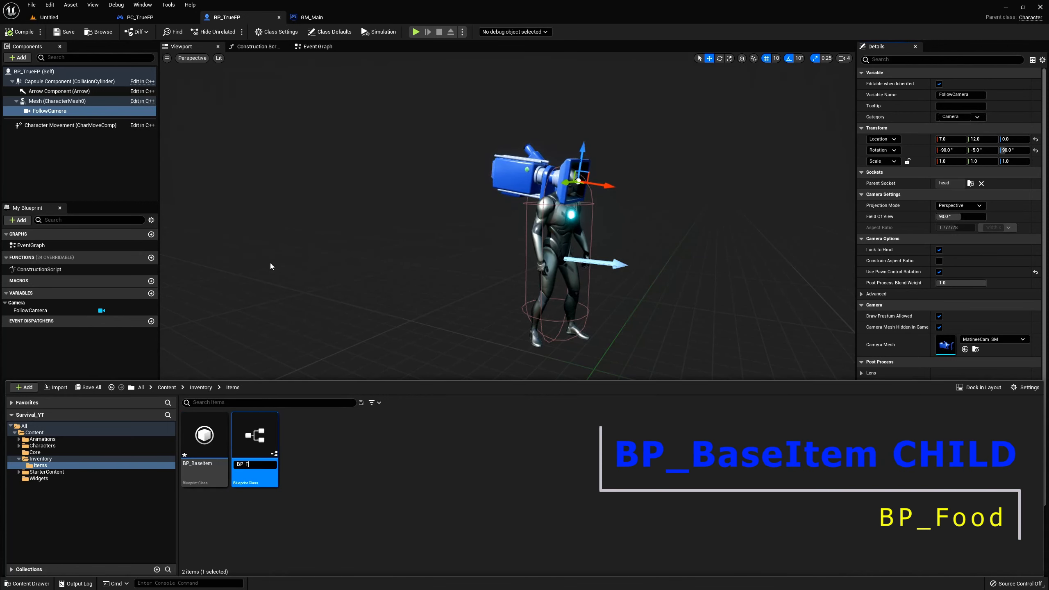
{"action": "type", "text": "Food"}
{"action": "key", "text": "Return"}
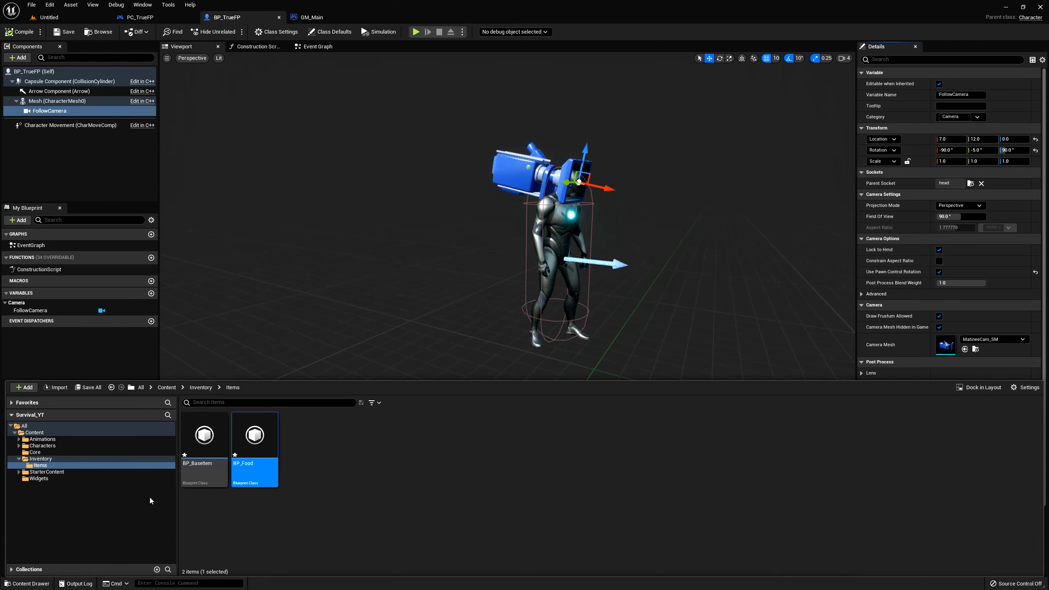
Step: Create an Actor blueprint class named BP_WorldItem in the Items folder
{"action": "right_click", "coordinate": [313, 436]}
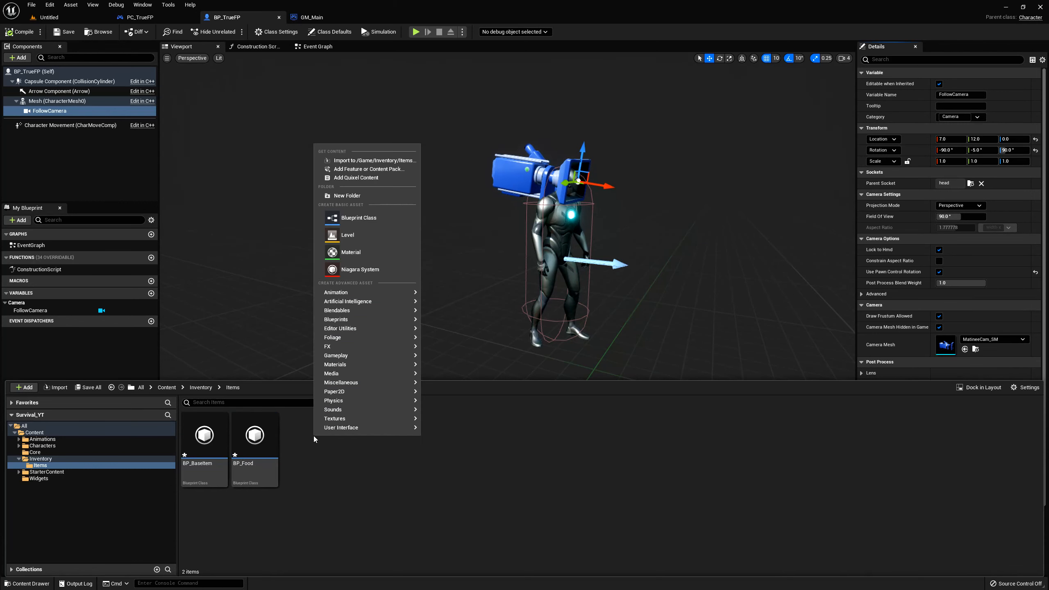
{"action": "left_click", "coordinate": [341, 216]}
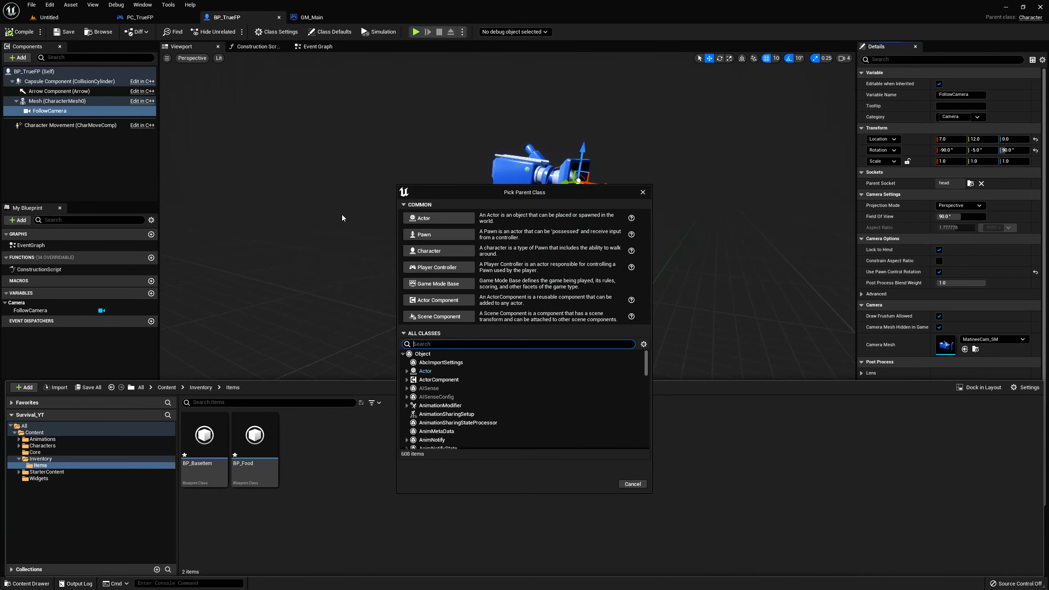
{"action": "left_click", "coordinate": [457, 218]}
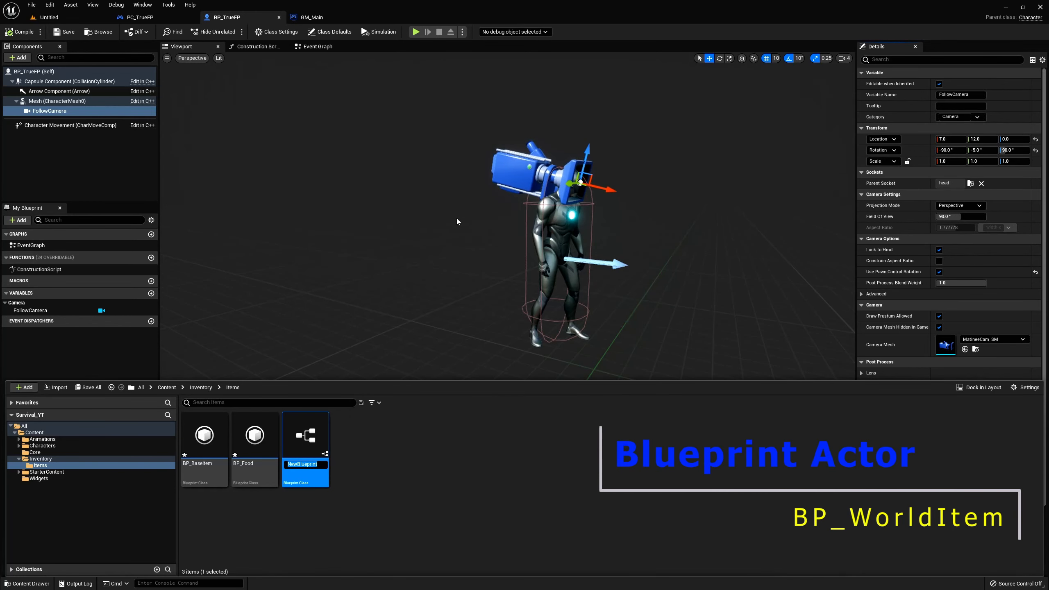
{"action": "type", "text": "BP_"}
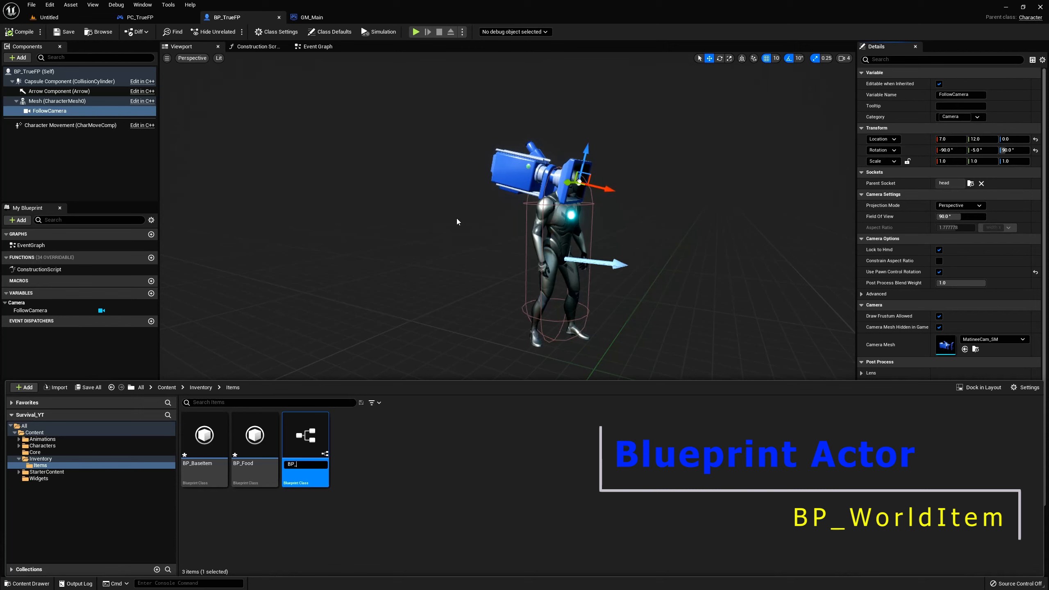
{"action": "type", "text": "World"}
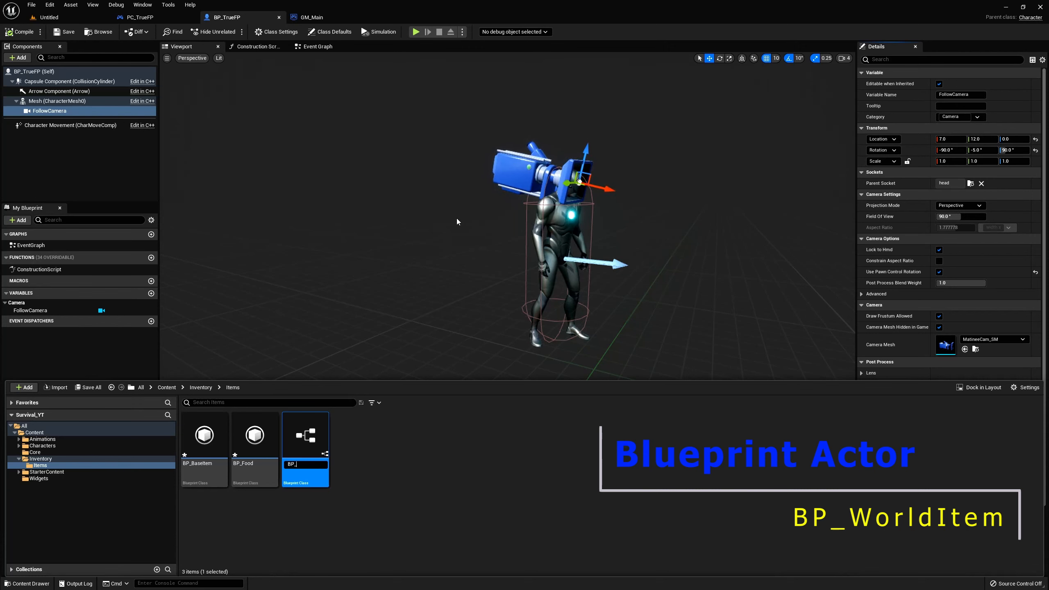
{"action": "type", "text": "Item"}
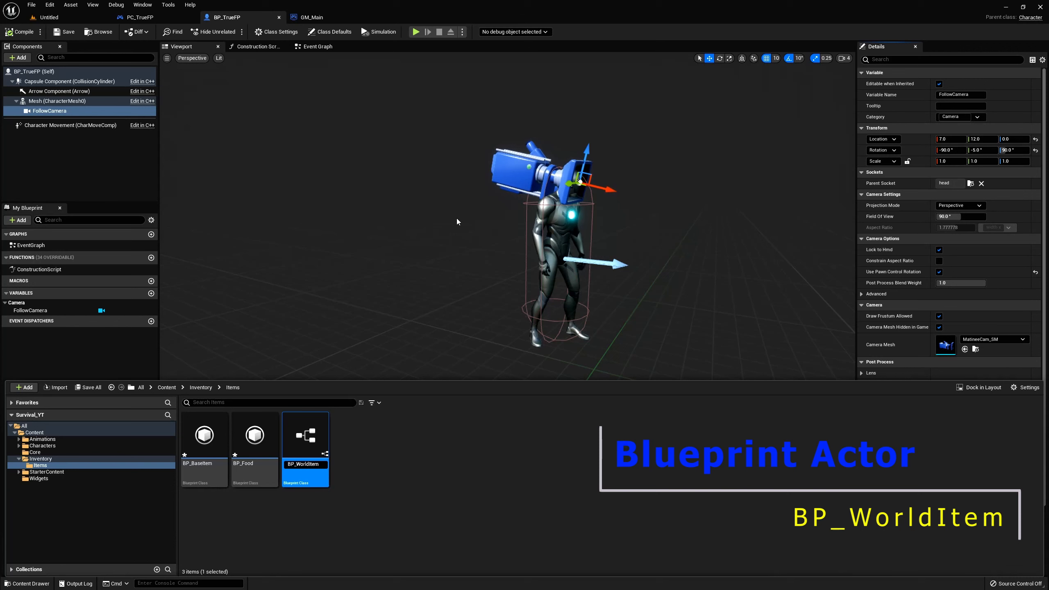
{"action": "key", "text": "Return"}
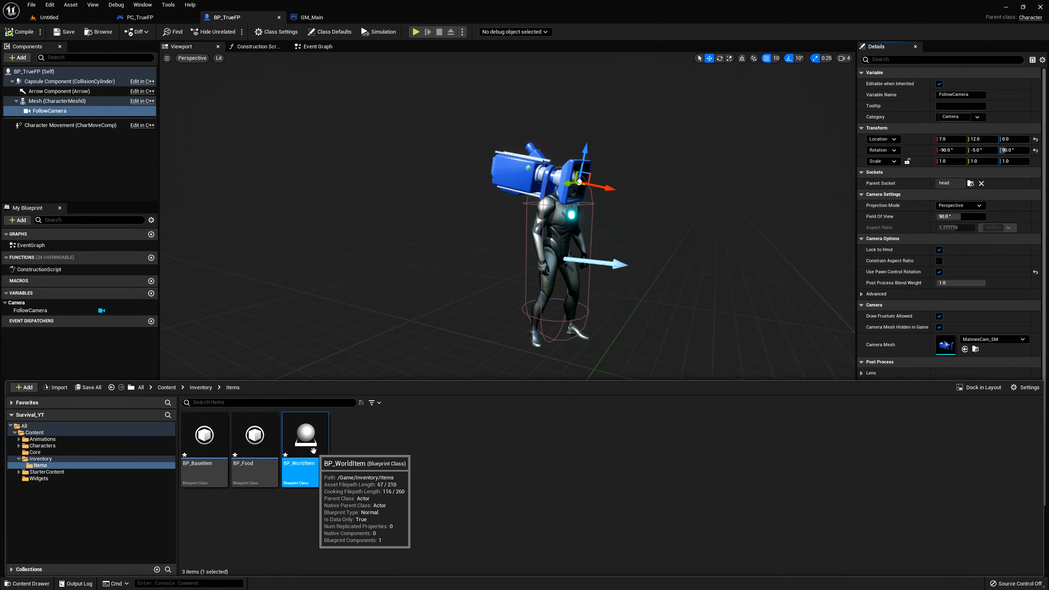
{"action": "left_click", "coordinate": [773, 437]}
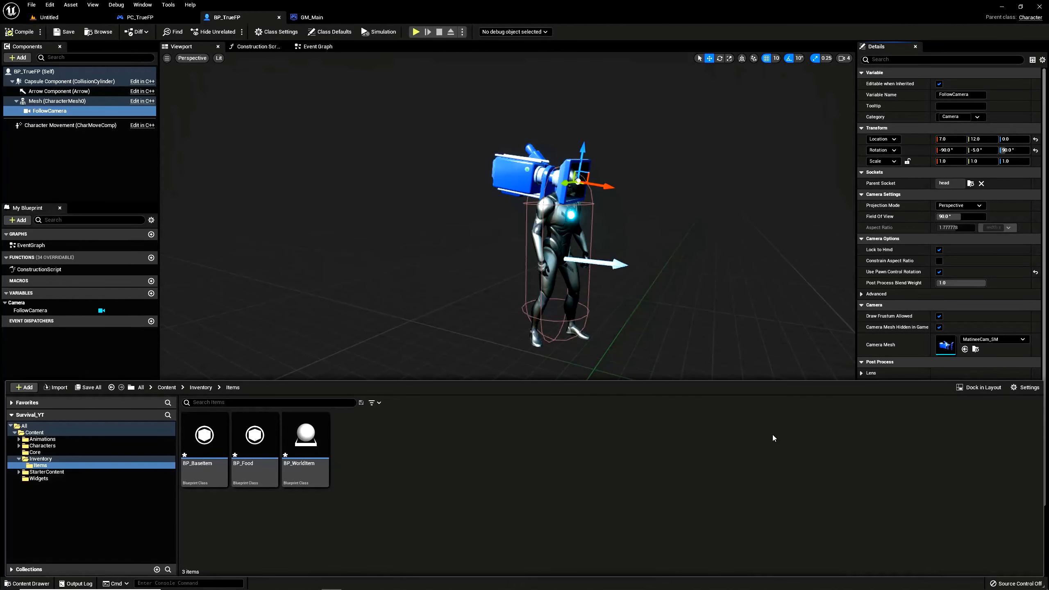